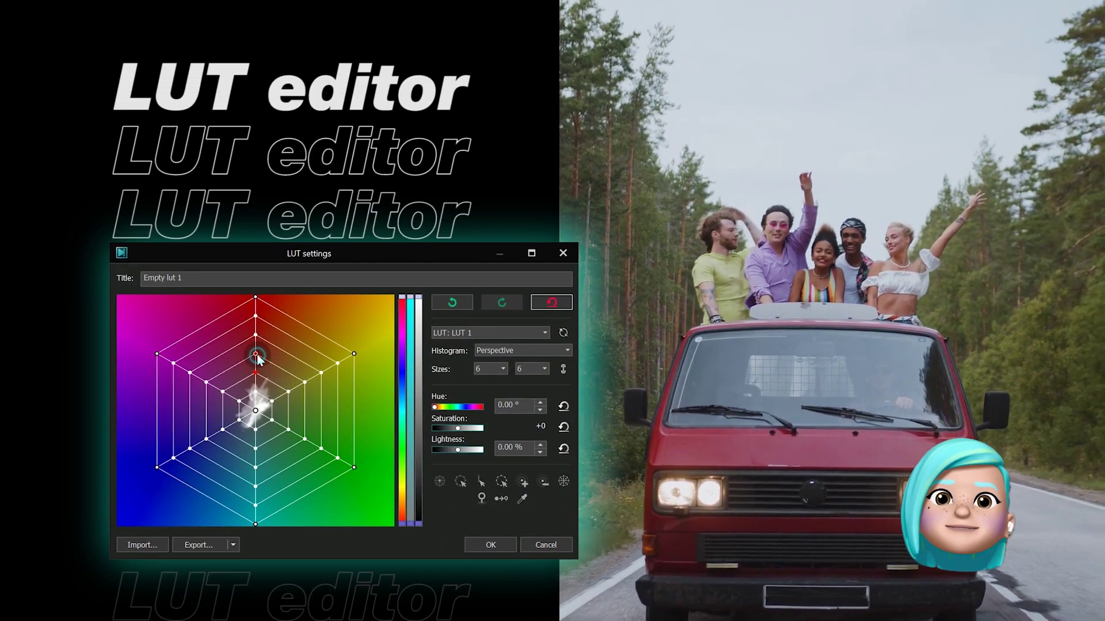
- Nudge a colour grid point, then switch the workspace to the Prime layout
drag(256, 356, 248, 330)
click(248, 391)
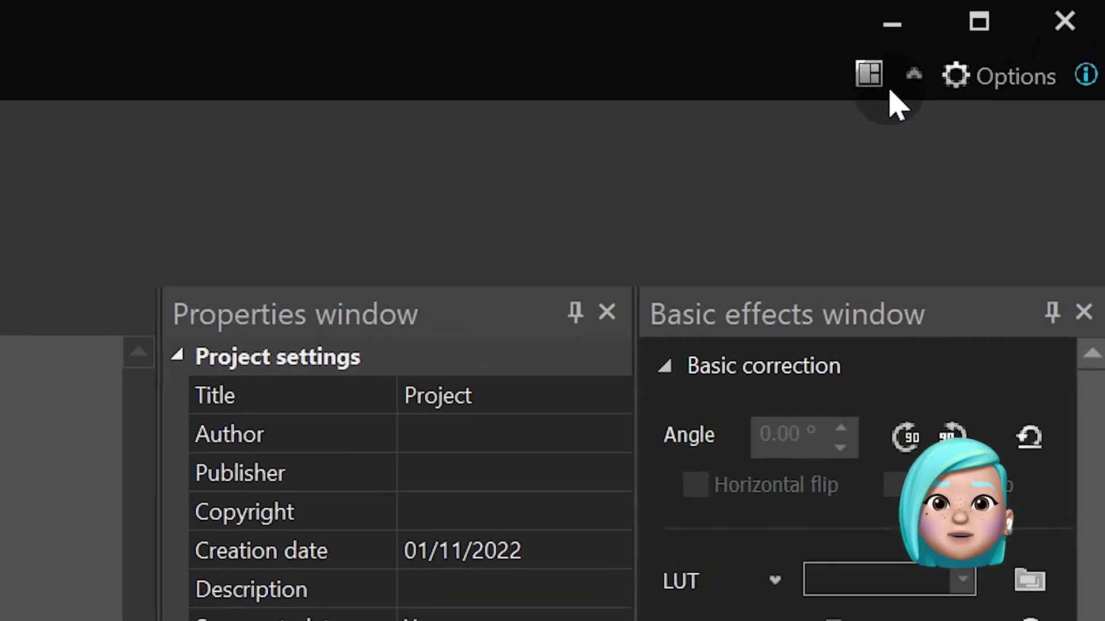
click(909, 62)
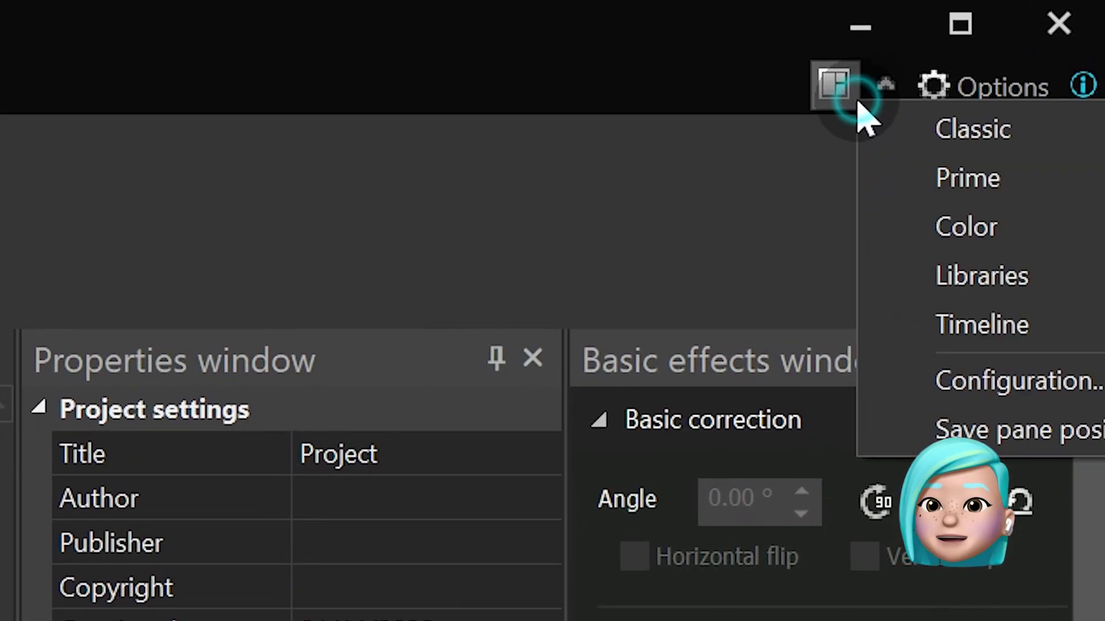
click(934, 178)
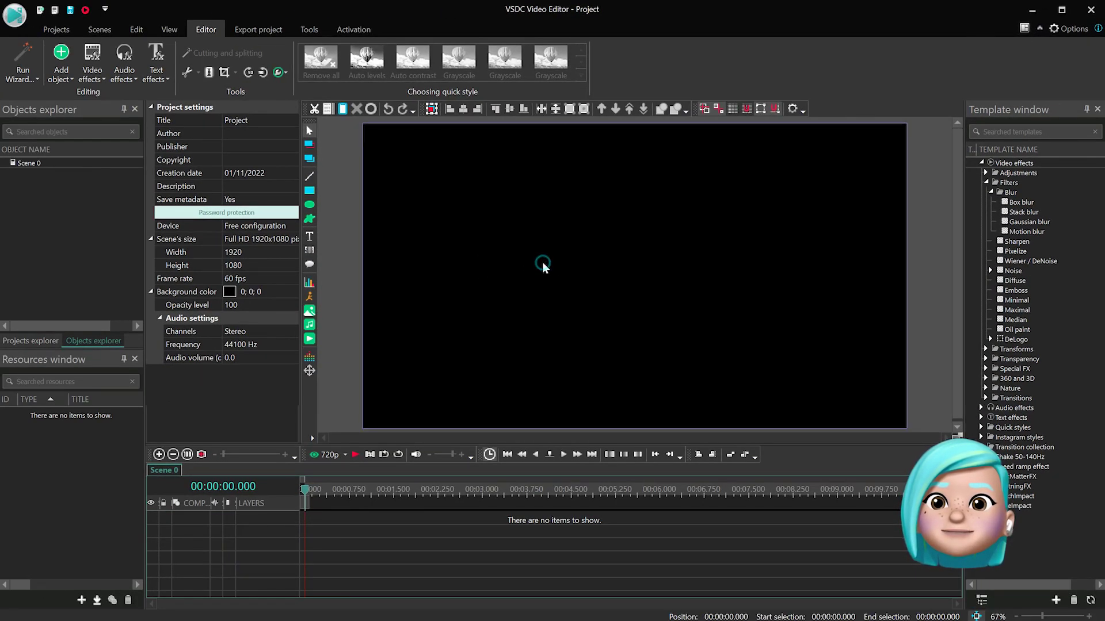
- Import the three clips, create Empty lut 1.cube, and drag the car-repaint clip to the timeline
drag(91, 458, 74, 478)
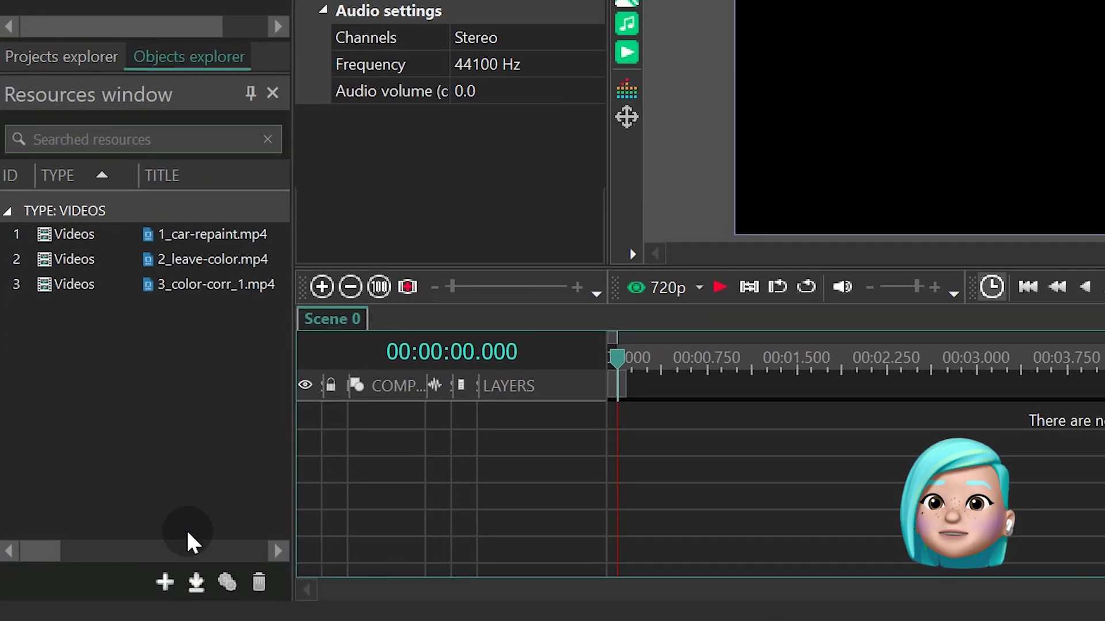
click(167, 582)
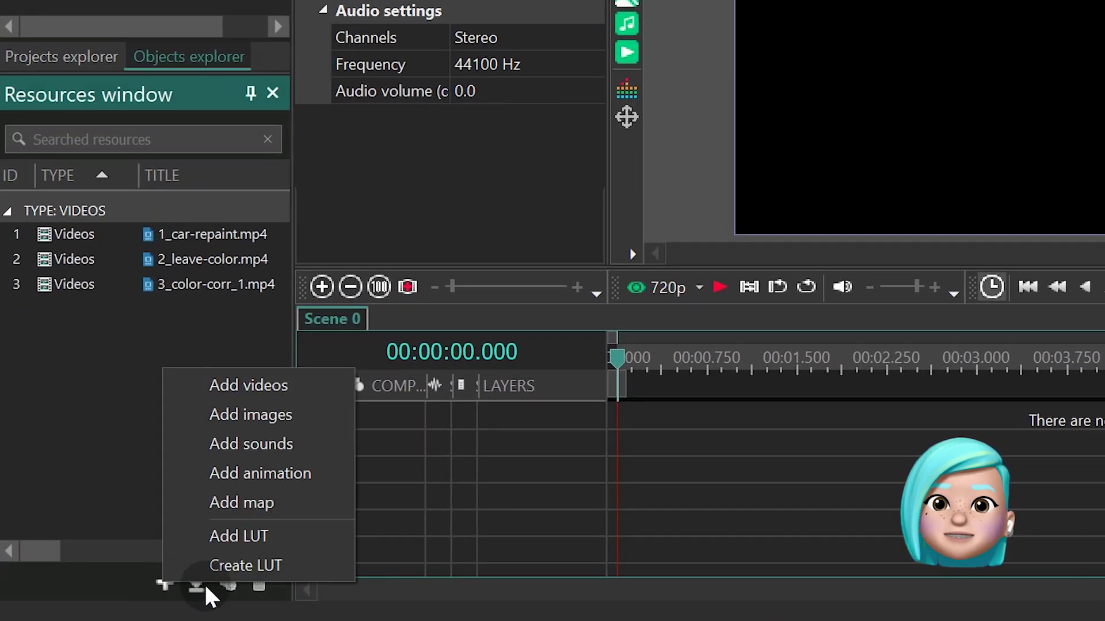
click(315, 573)
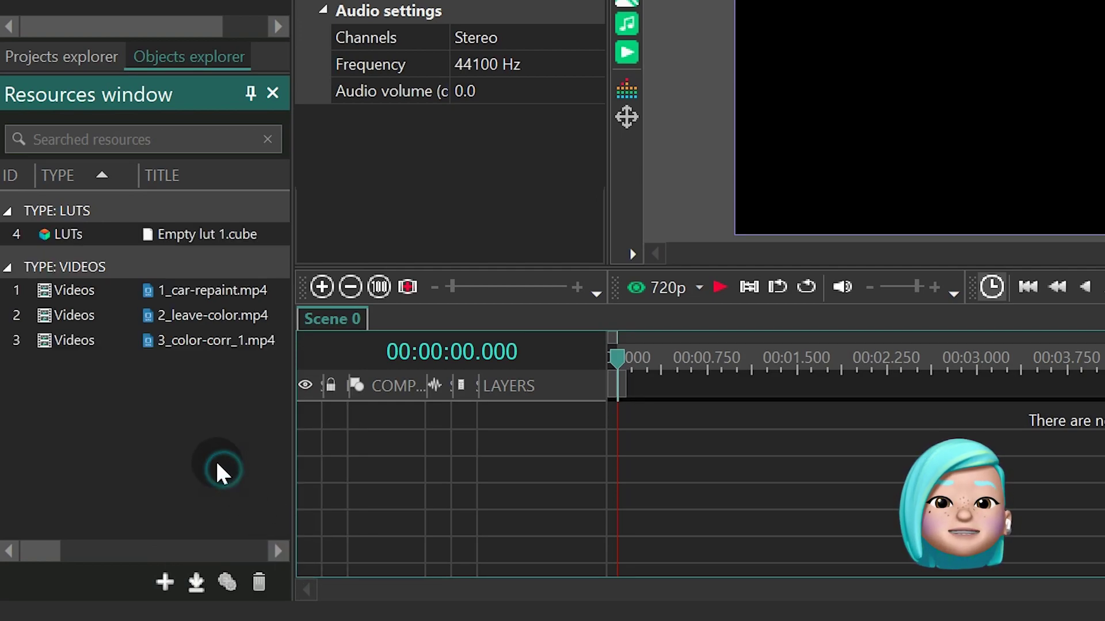
drag(79, 287, 972, 417)
- Add the car-repaint clip as video and apply Empty lut 1 to it
click(1050, 433)
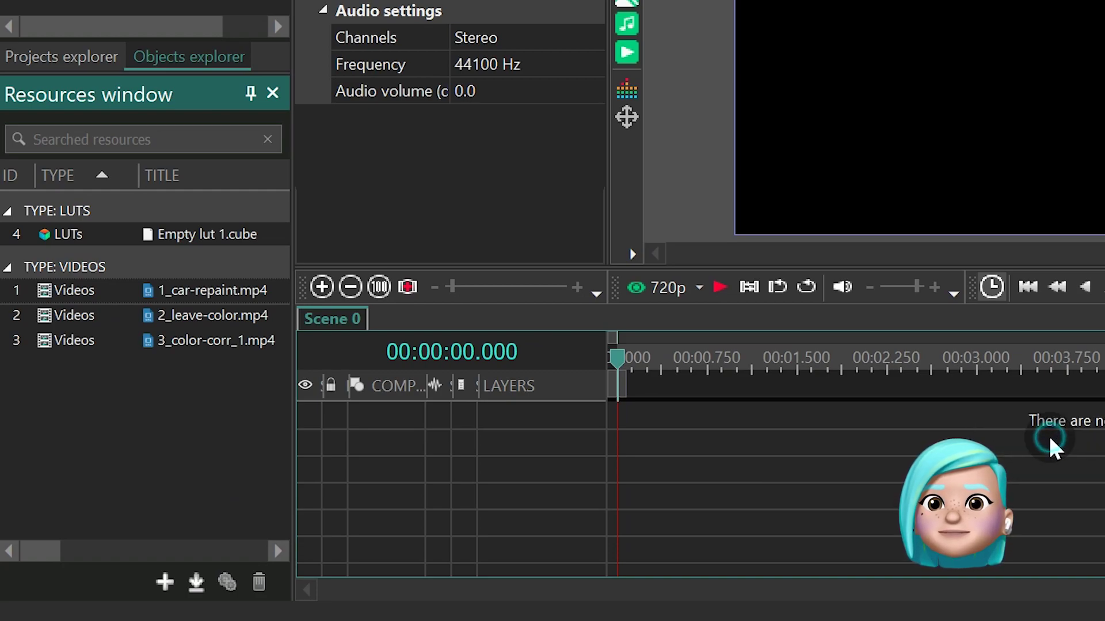
double_click(1048, 438)
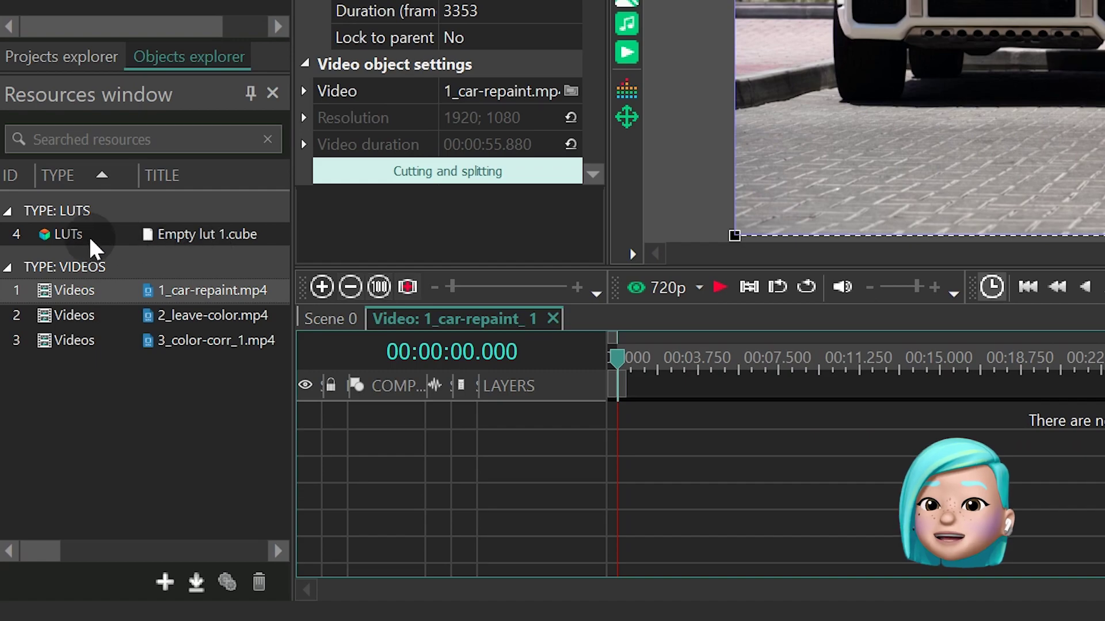
drag(55, 235, 878, 440)
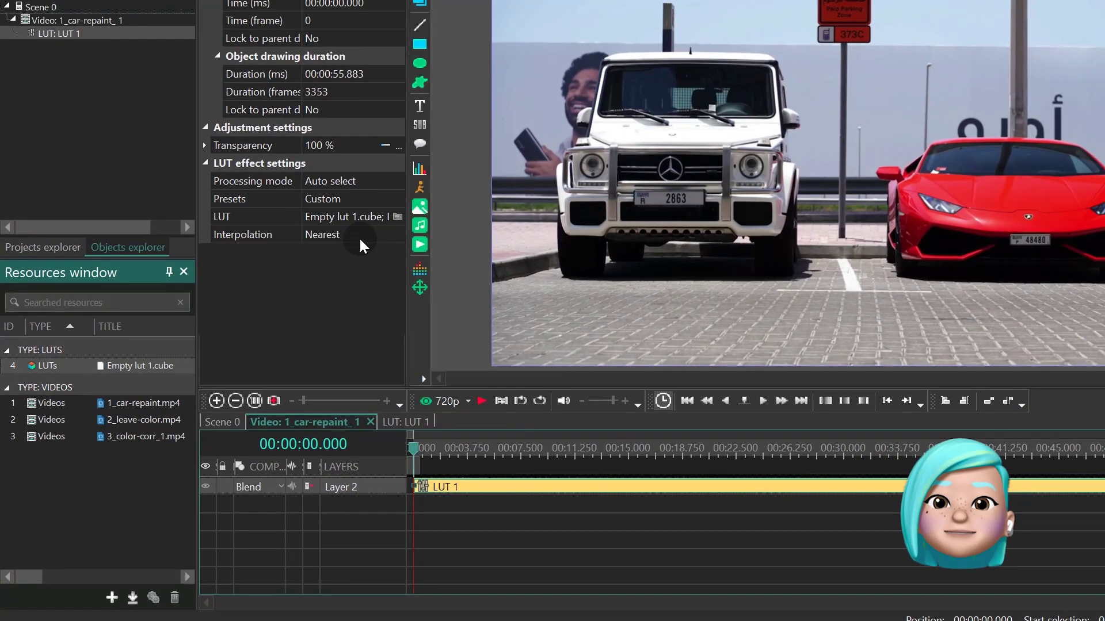
- Set the LUT's interpolation to Trilinear and open the Empty lut 1 editor
click(437, 150)
click(396, 235)
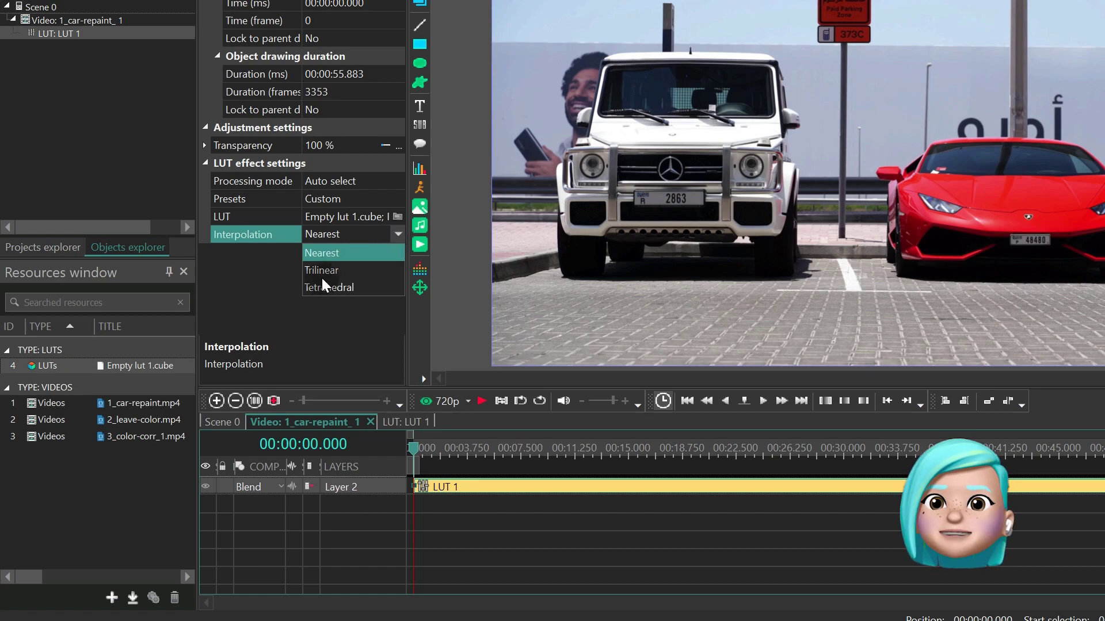
click(322, 270)
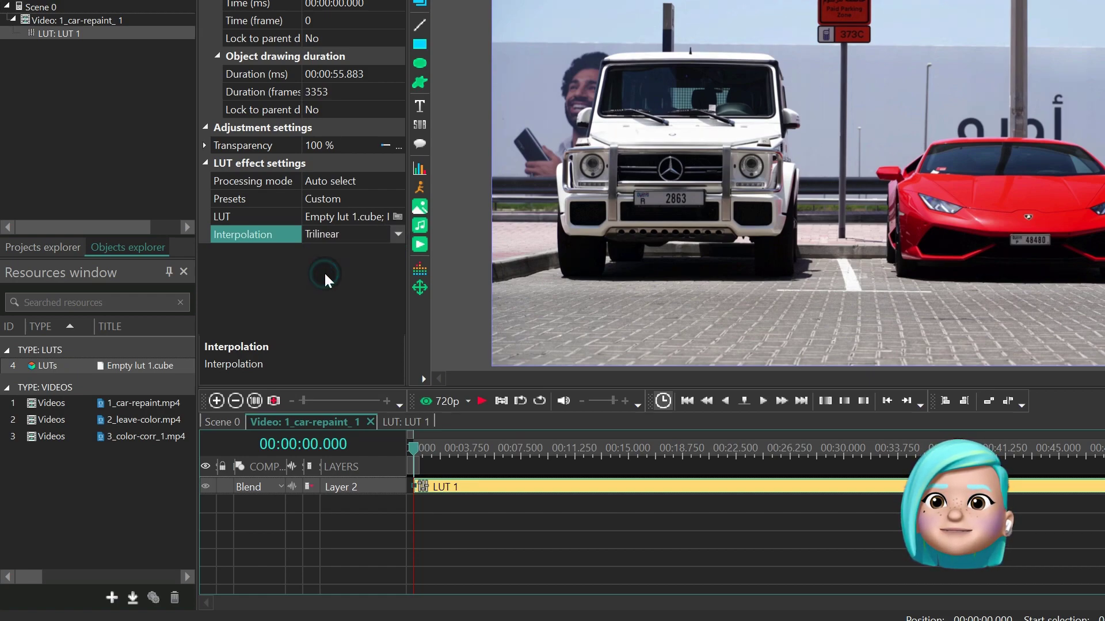
click(483, 493)
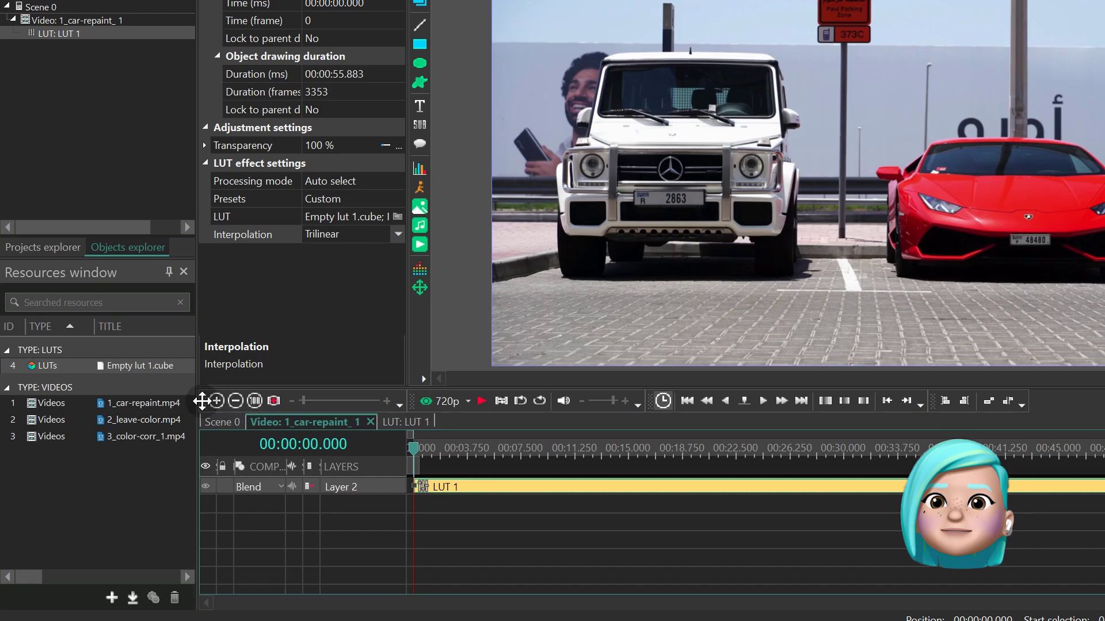
double_click(49, 366)
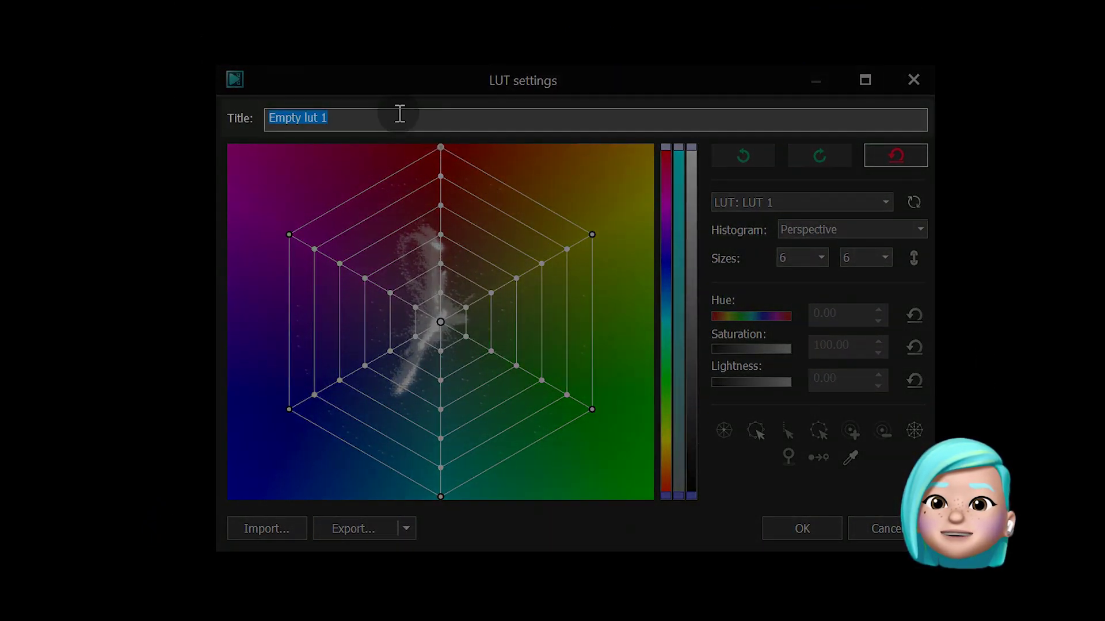
- Test-drag the grid's centre point in Empty lut 1, then undo to keep the default shape
click(395, 113)
drag(363, 116, 264, 115)
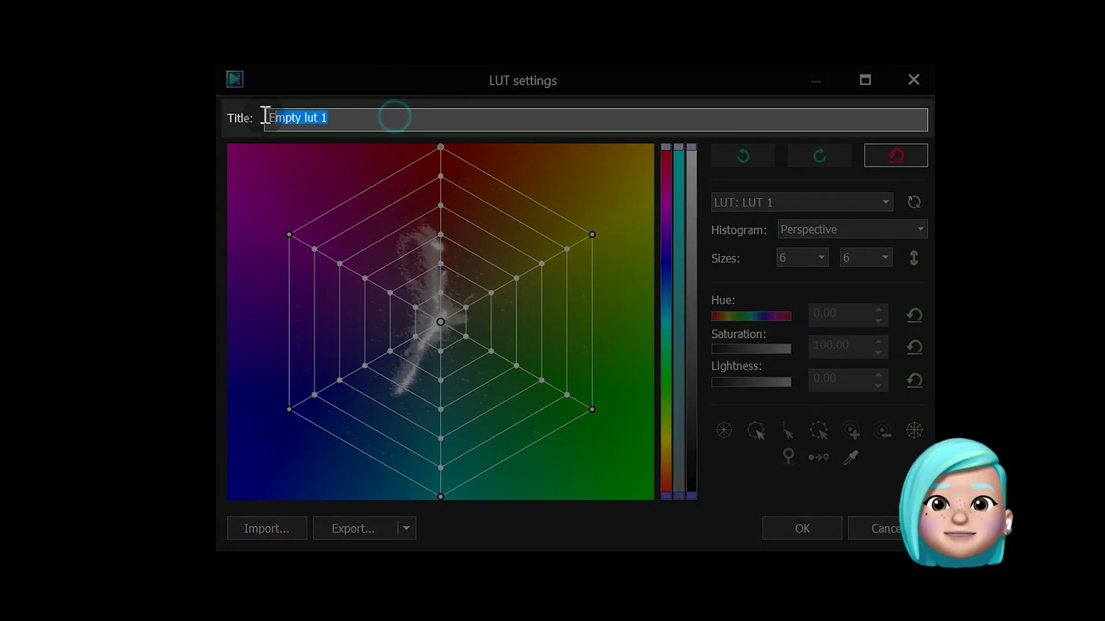
click(359, 116)
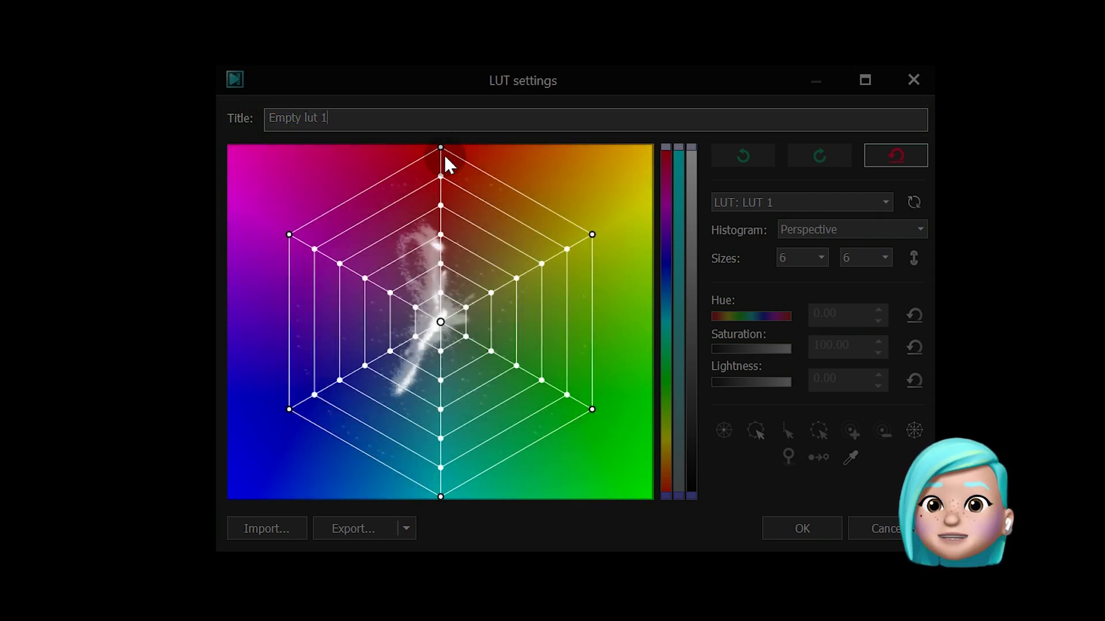
mouse_move(439, 311)
mouse_down()
mouse_move(458, 417)
mouse_move(357, 87)
mouse_move(537, 486)
mouse_move(436, 315)
mouse_up()
key(ctrl+z)
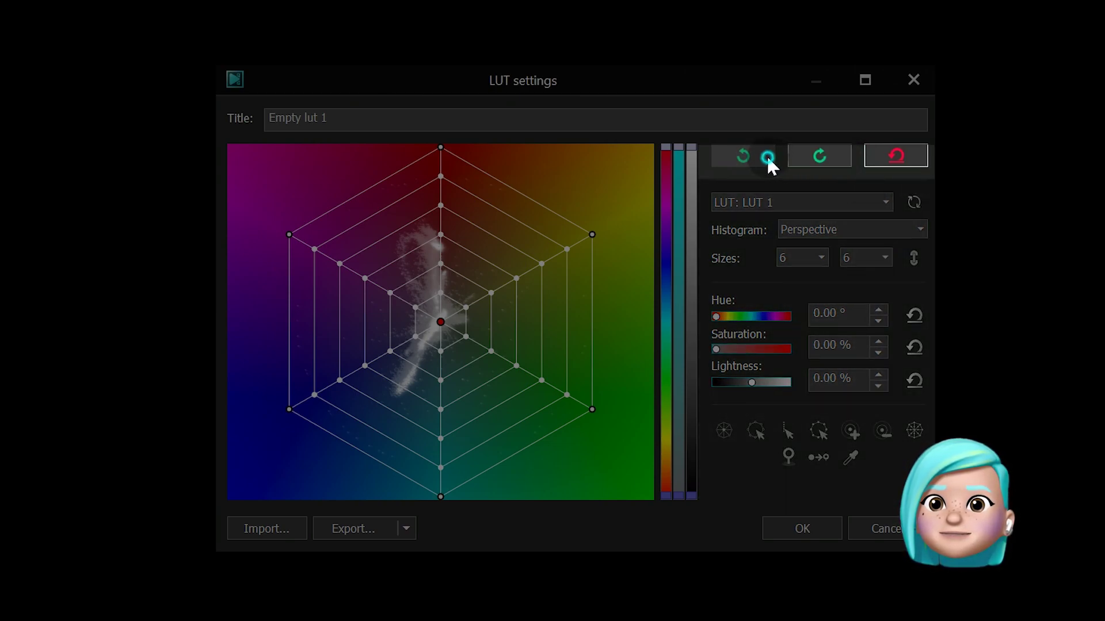
- Switch the LUT histogram view to Orthographic
click(861, 199)
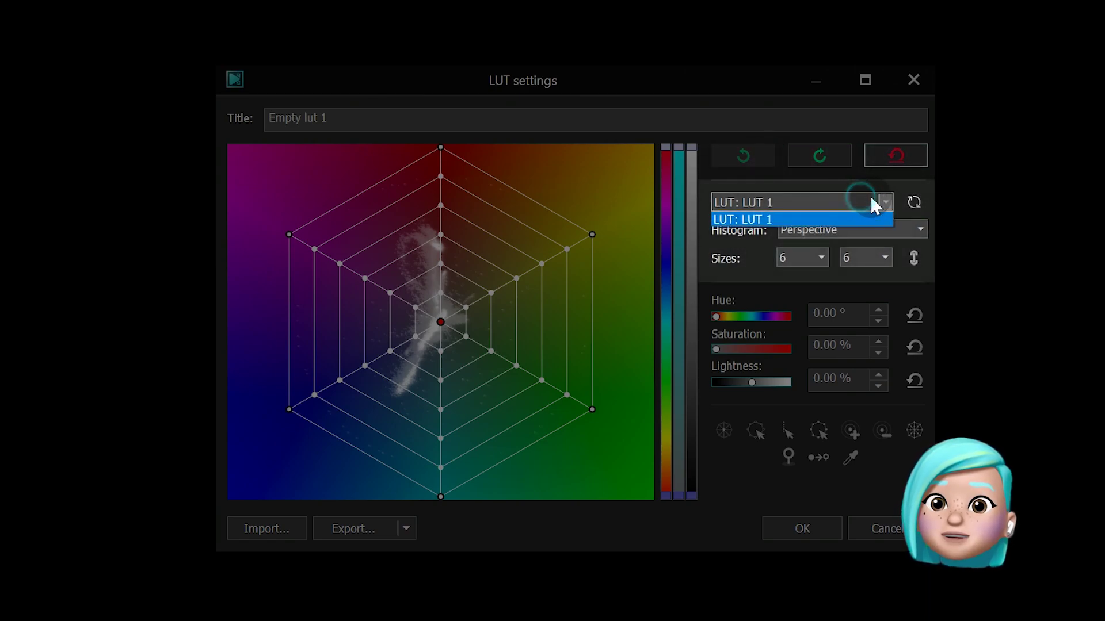
click(871, 201)
click(872, 229)
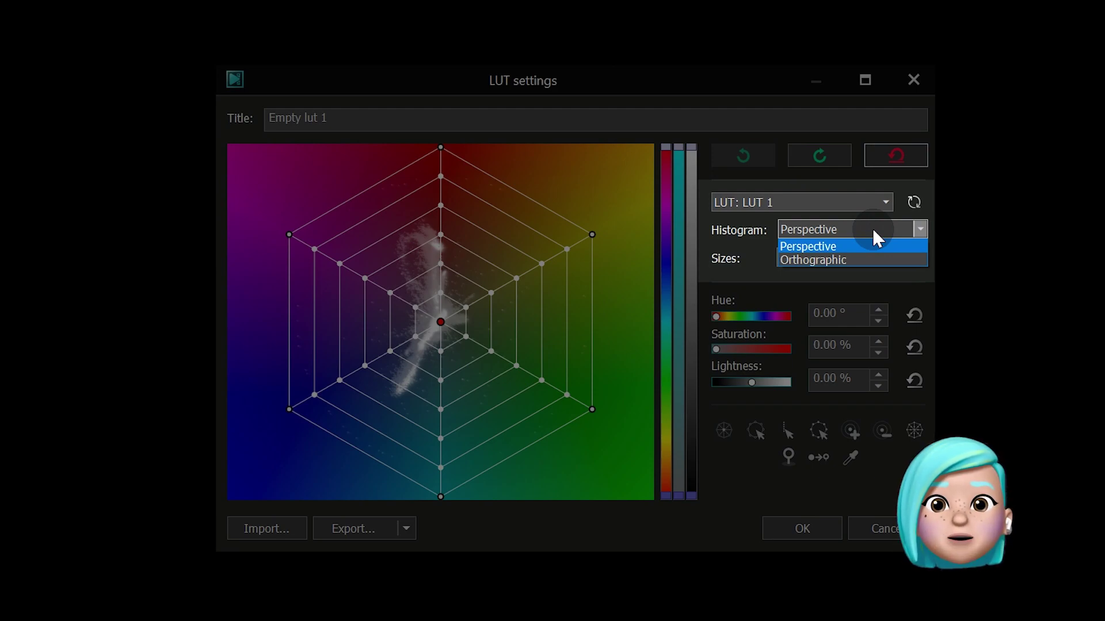
click(868, 259)
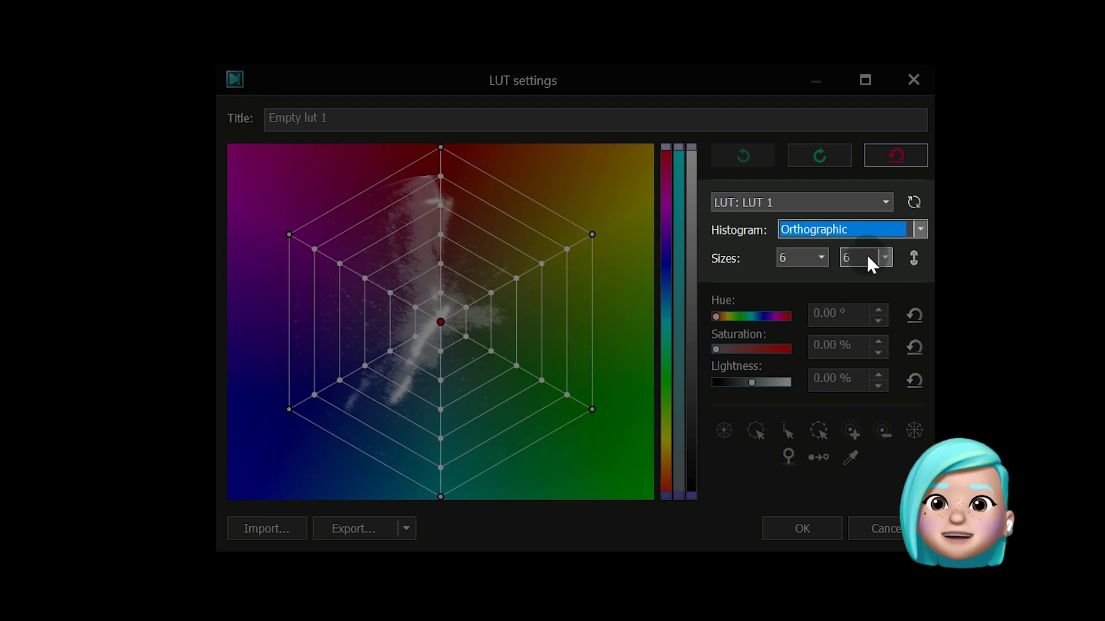
- Try grid sizes 8, 12, 16 and 24, settling on 12 by 12
click(823, 258)
click(820, 288)
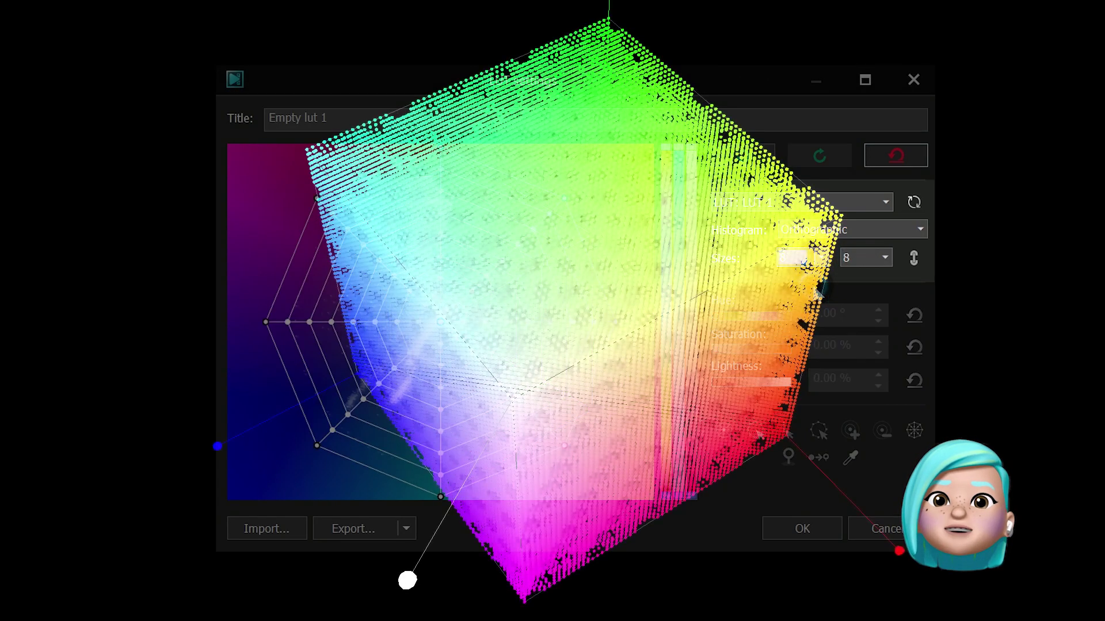
click(821, 259)
click(820, 284)
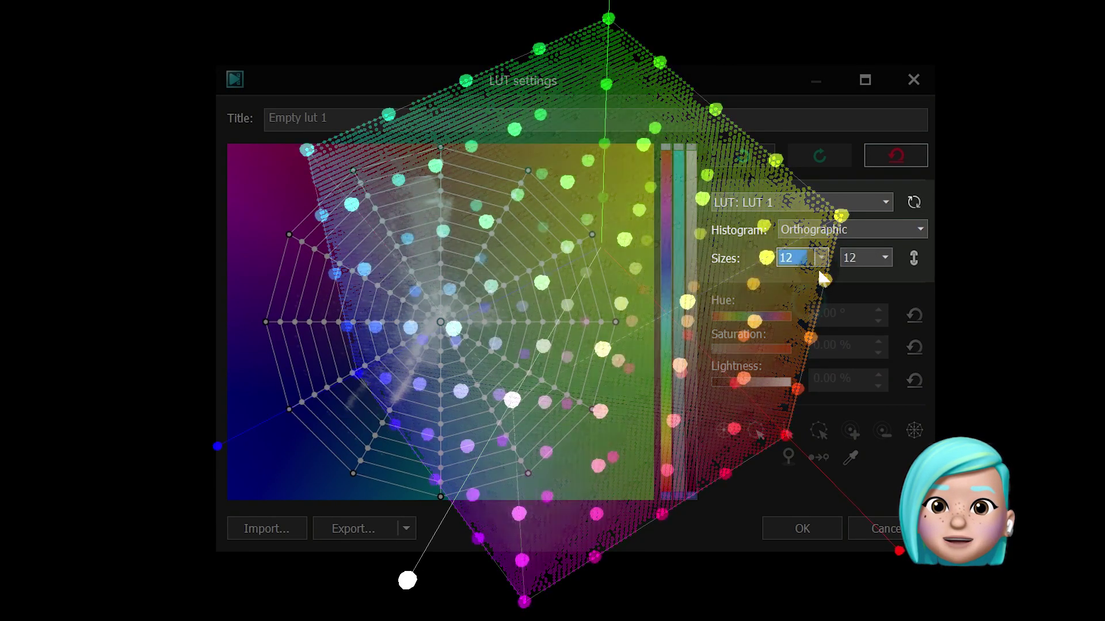
click(820, 260)
click(815, 299)
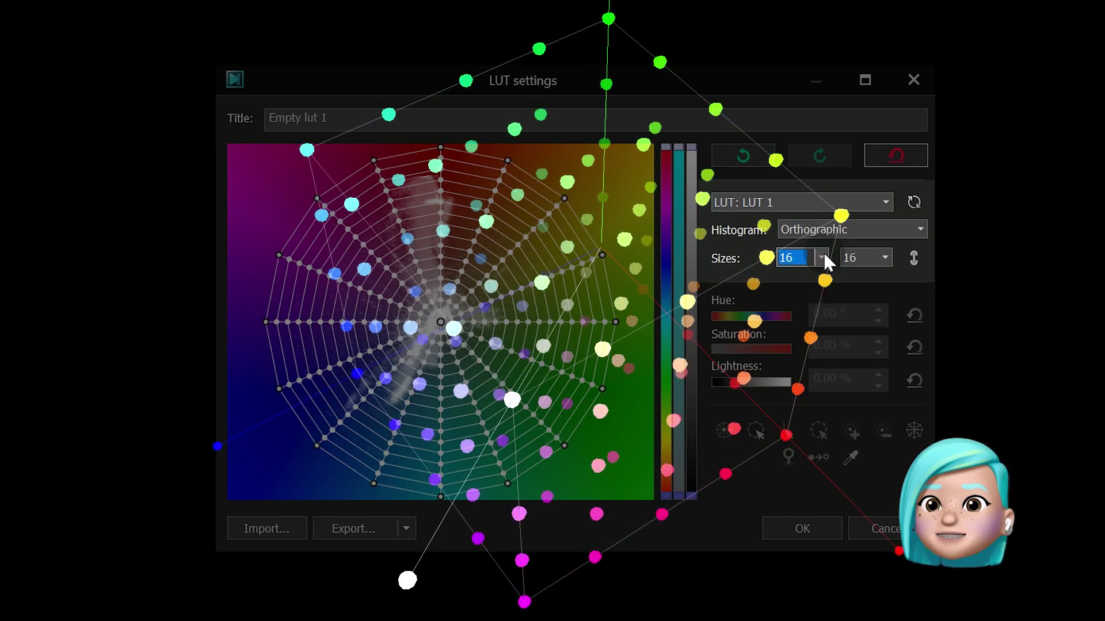
click(822, 258)
click(817, 328)
click(821, 258)
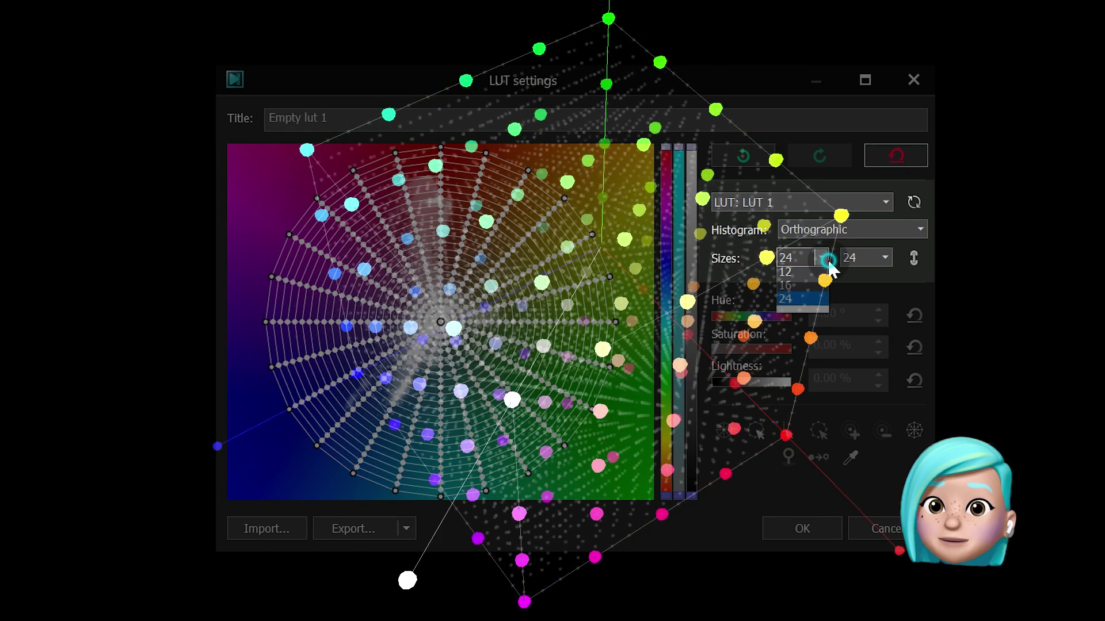
click(806, 301)
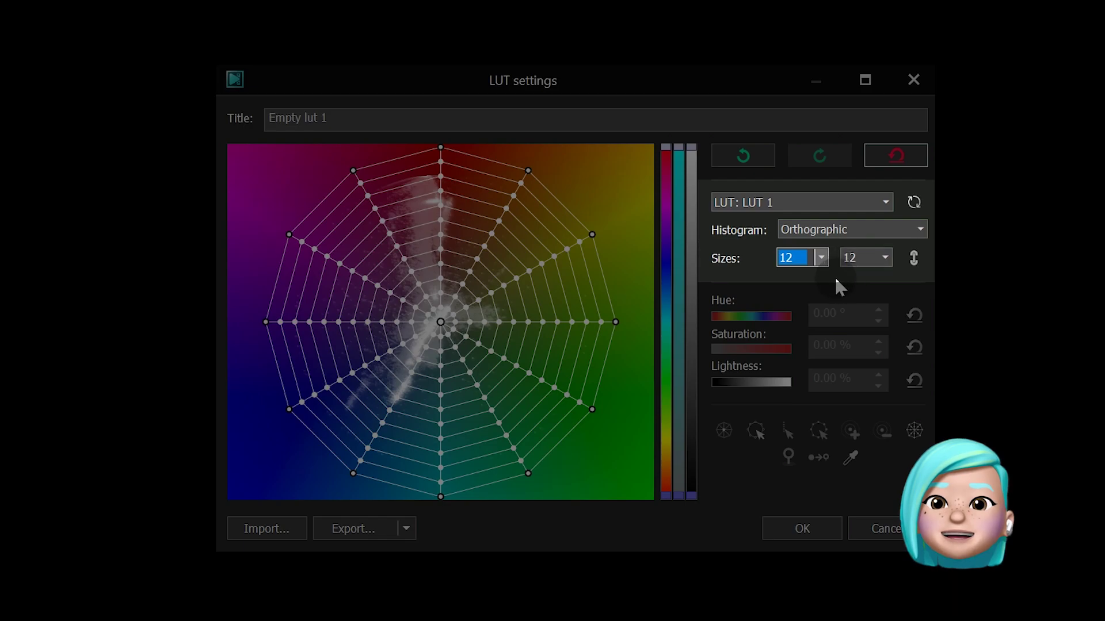
click(440, 322)
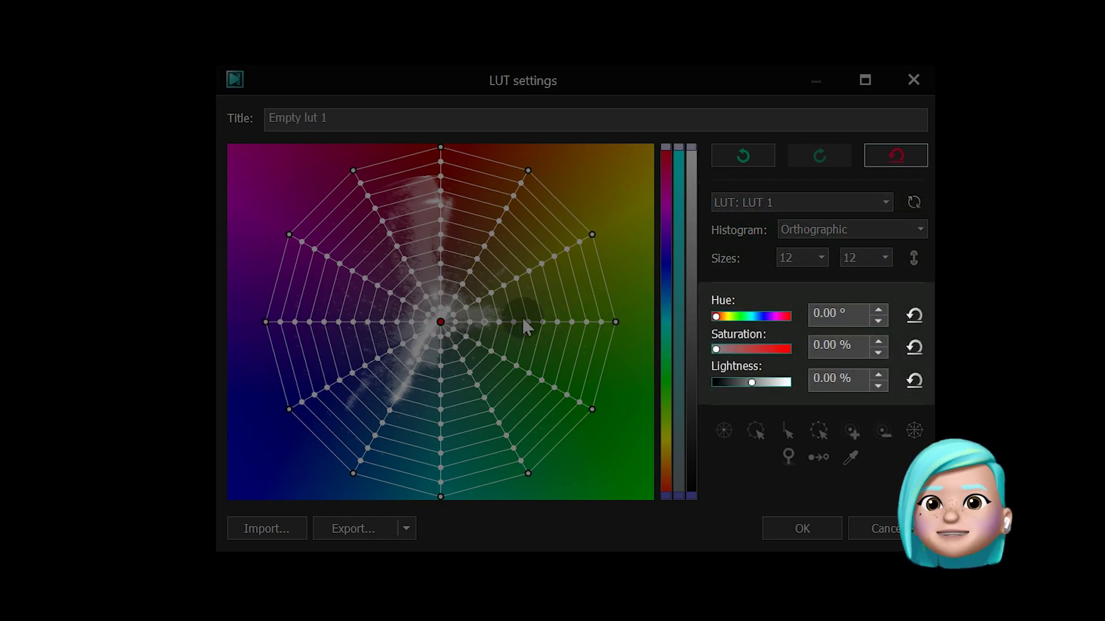
drag(716, 316, 751, 382)
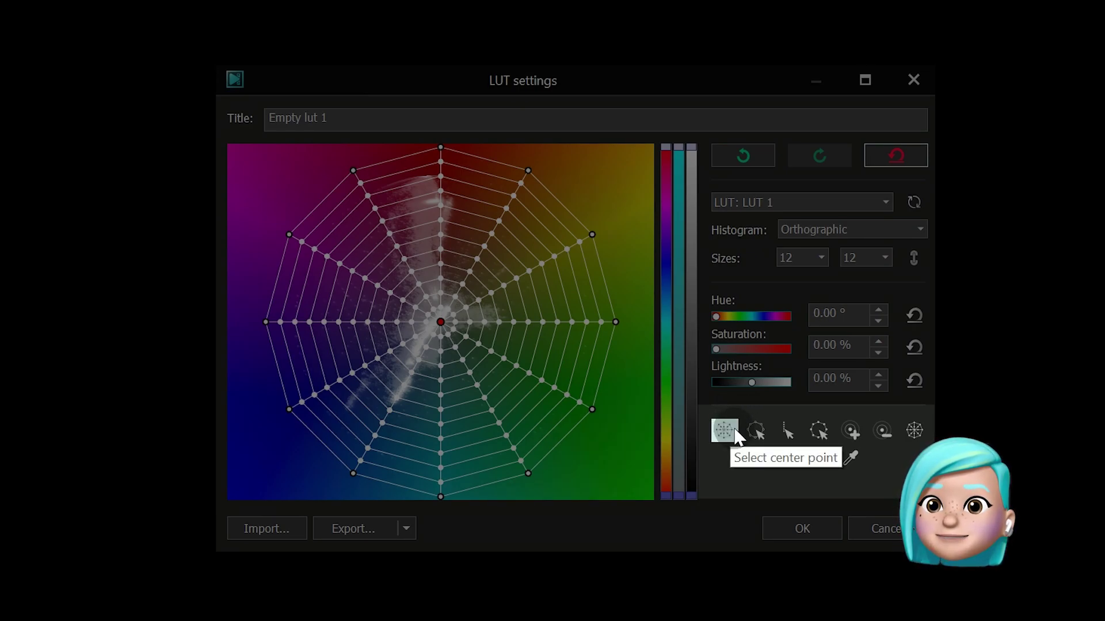
- Switch to the Select outer circle tool for the colour grid
click(770, 433)
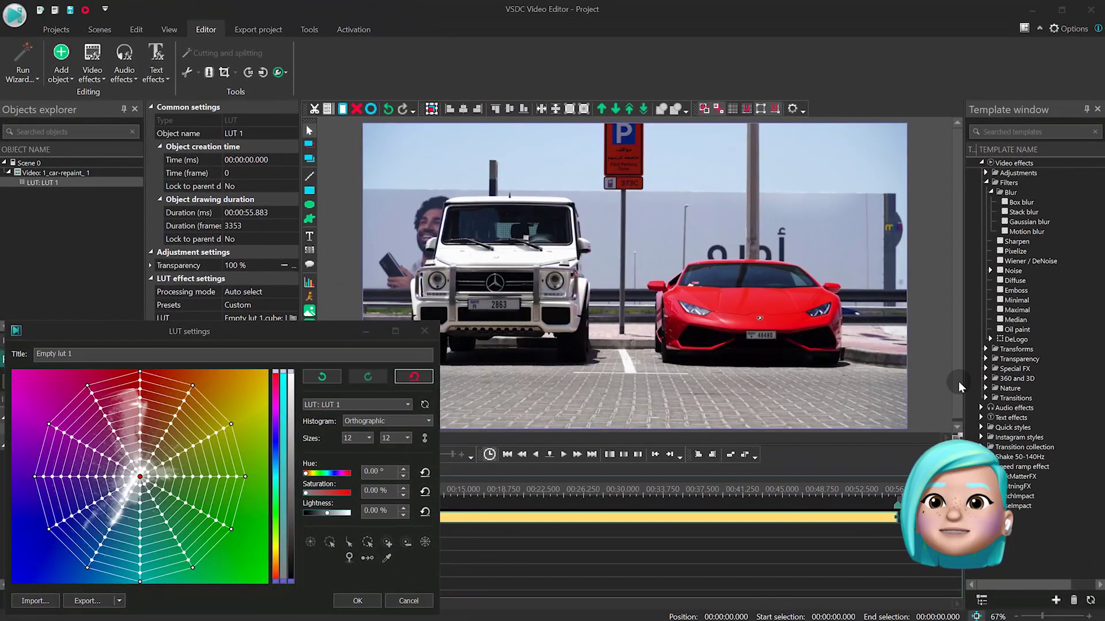
- Drag the red grid point and its orange-red neighbour through magenta into blue
click(140, 373)
drag(133, 378, 88, 389)
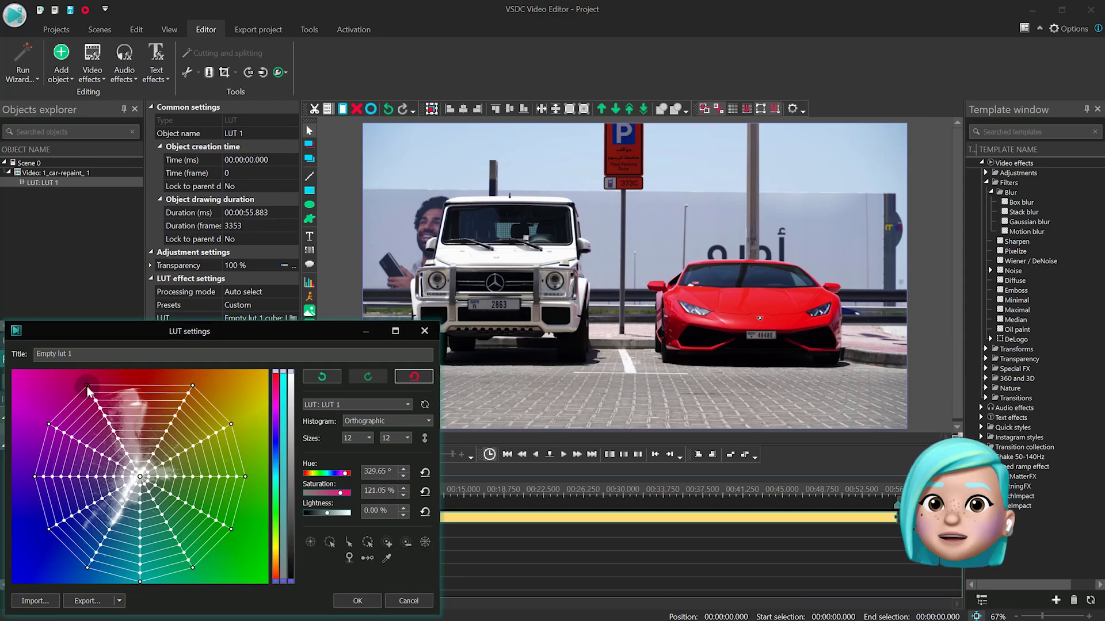
click(192, 386)
drag(191, 386, 141, 392)
drag(107, 533, 88, 567)
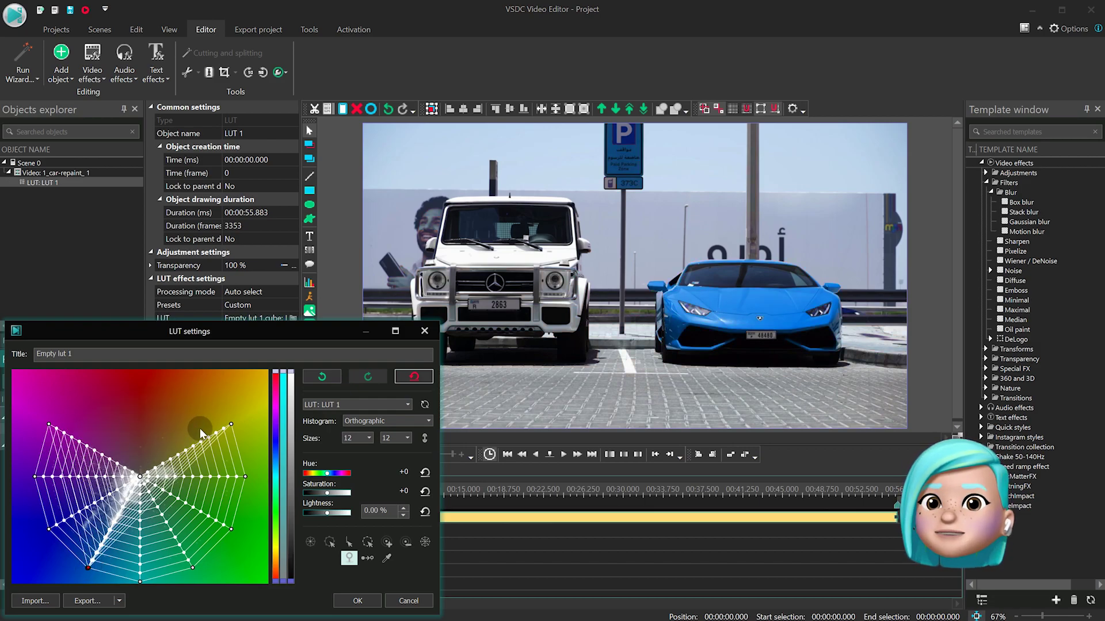
- Reopen Empty lut 1, push the red grid point further into blue, and confirm with OK
click(370, 598)
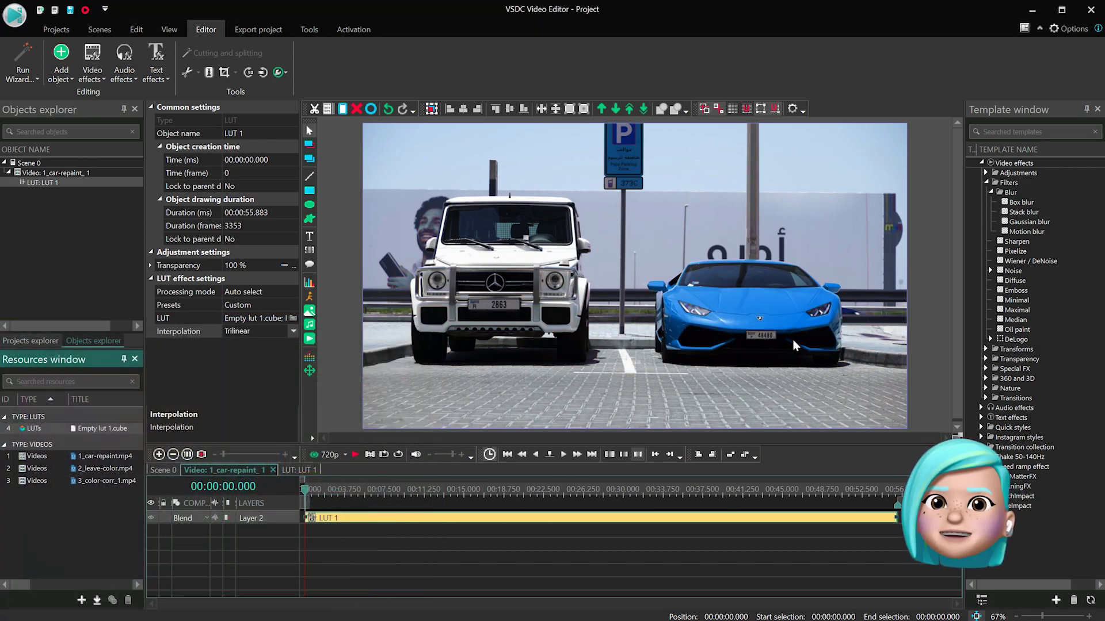
click(828, 323)
scroll(828, 323, up, 5)
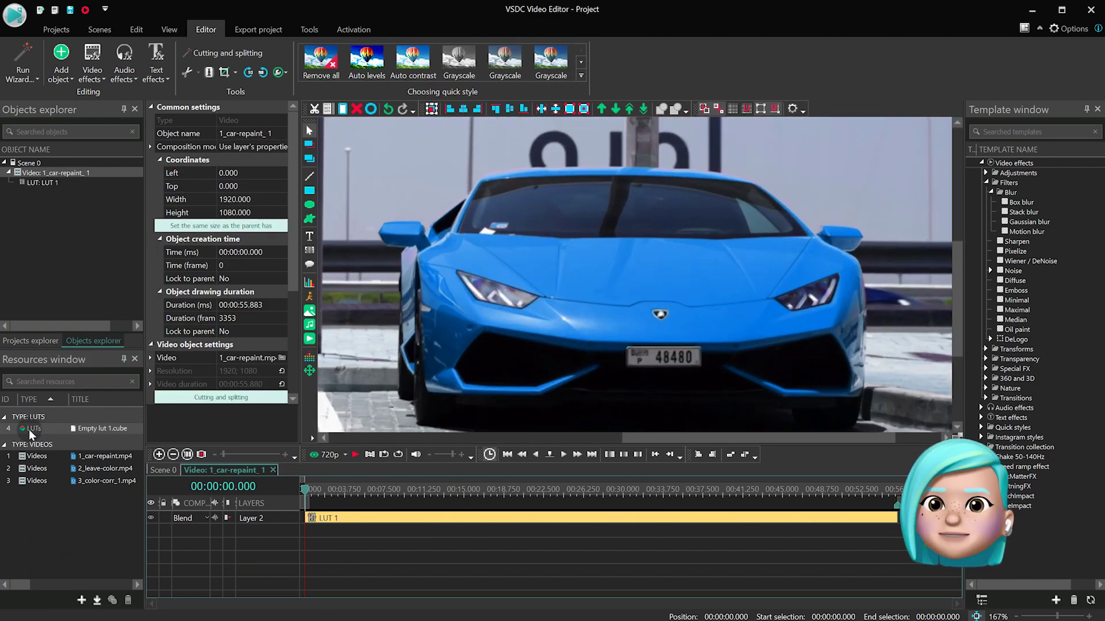
double_click(28, 429)
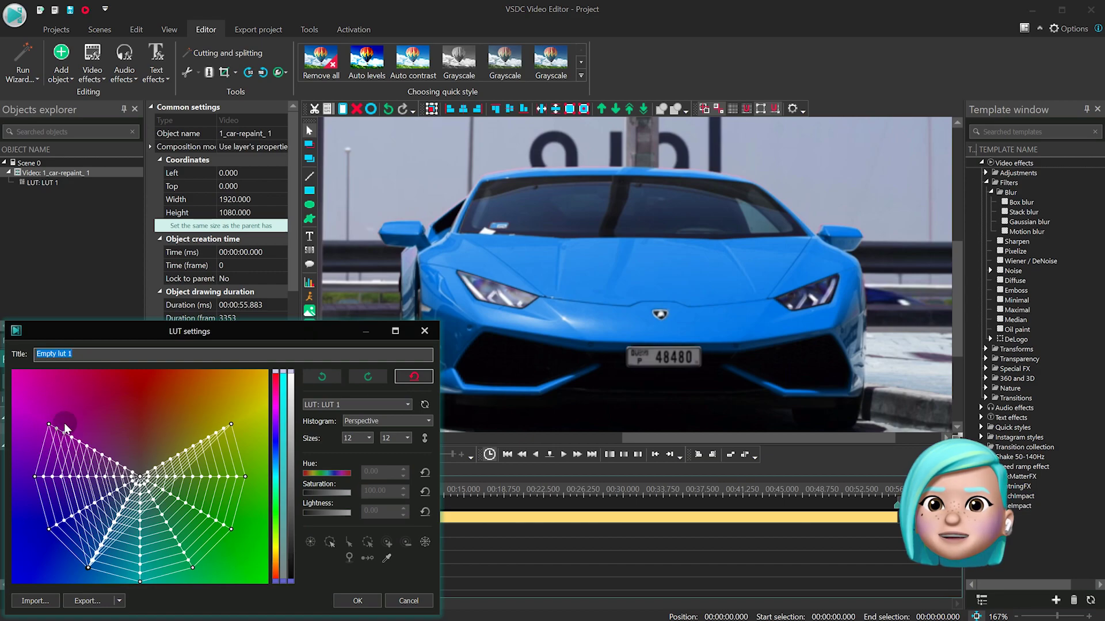
drag(49, 424, 90, 568)
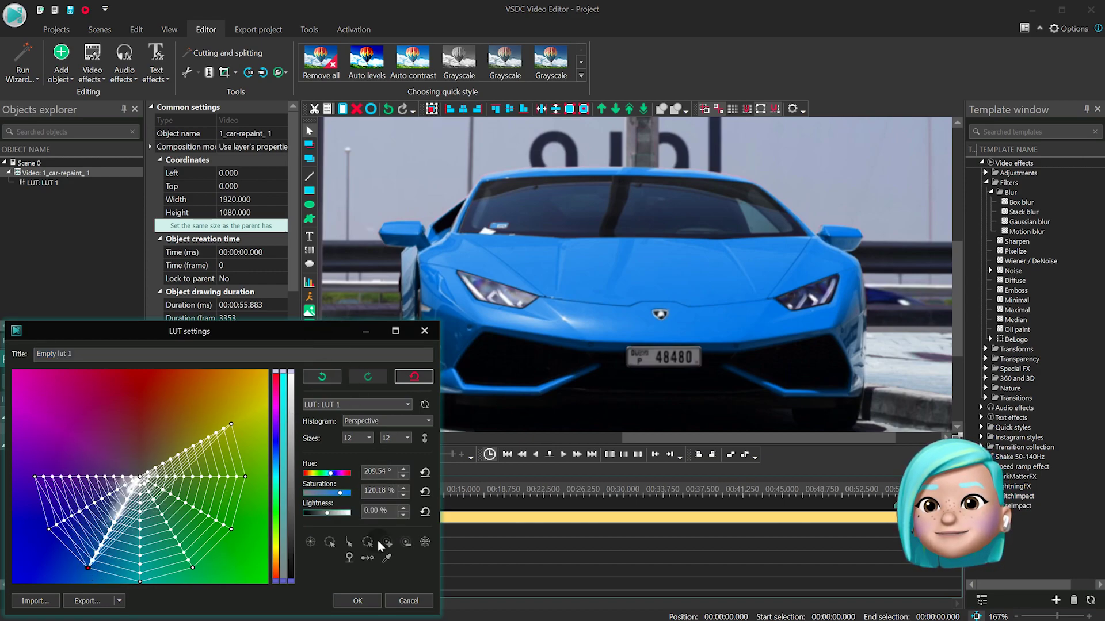
click(358, 600)
- Bring up the project's scene tree in Projects explorer
scroll(835, 195, down, 5)
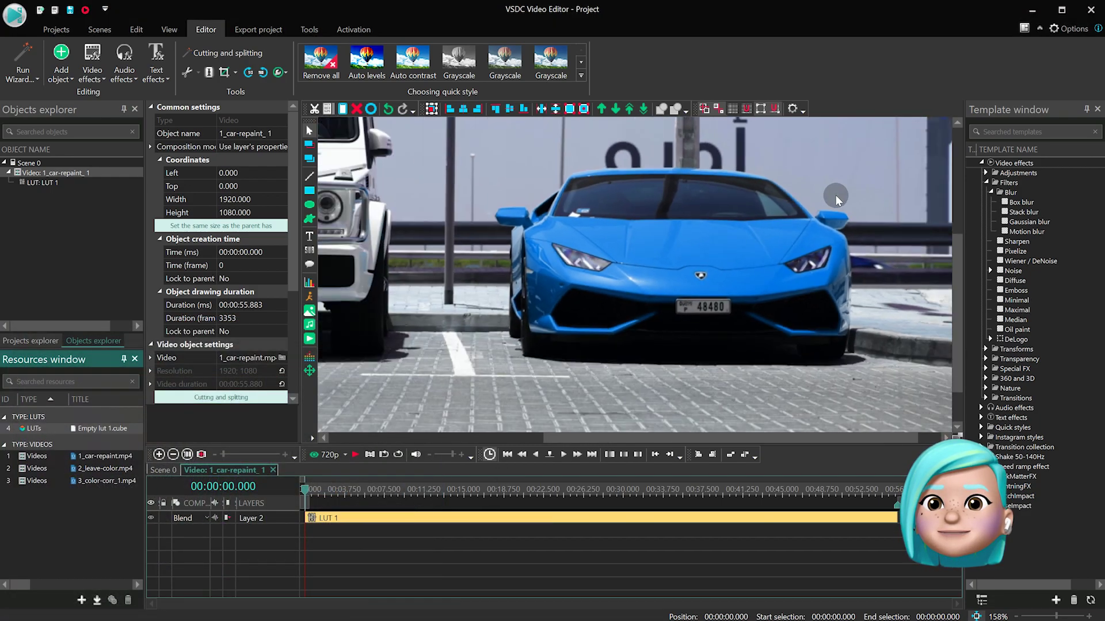
scroll(836, 195, up, 2)
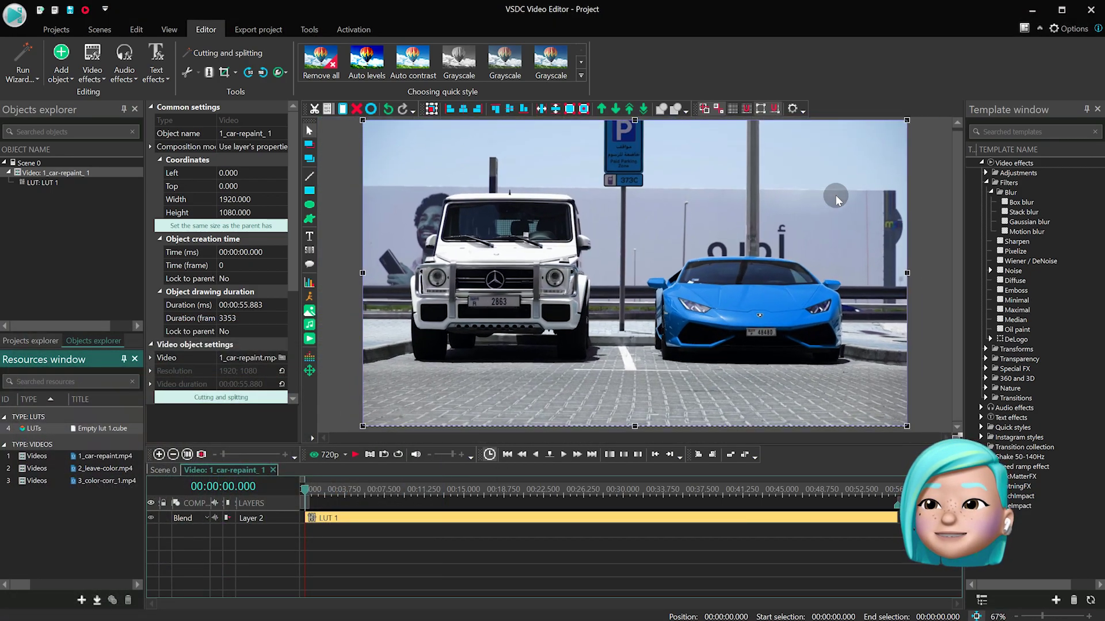
click(35, 341)
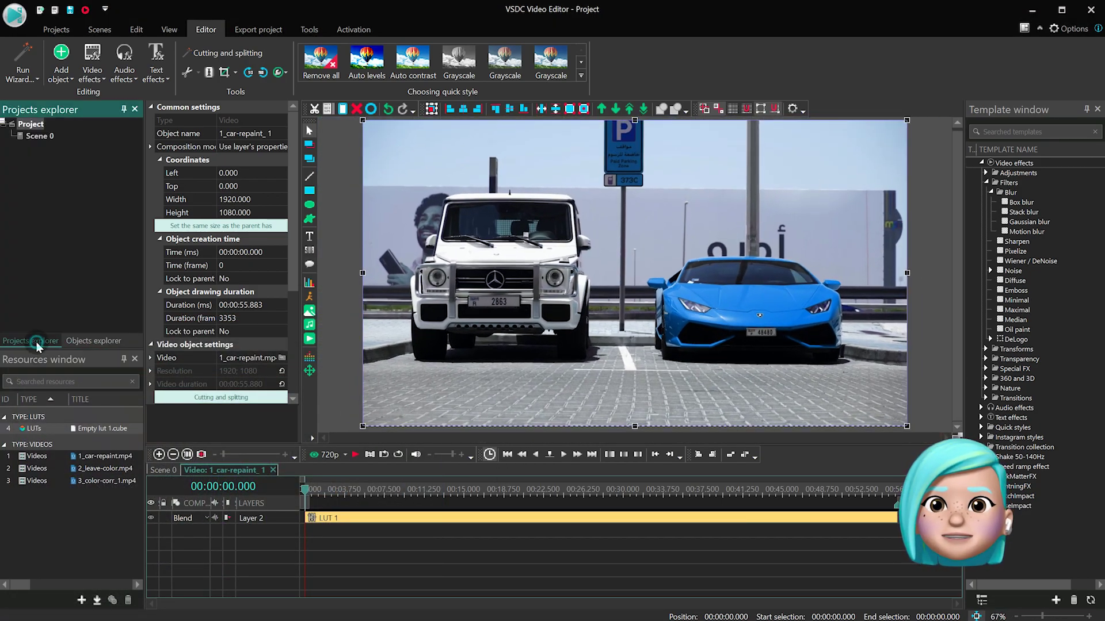
- Add Scene 1 to the project and place 2_leave-color.mp4 on its timeline
right_click(57, 184)
click(130, 296)
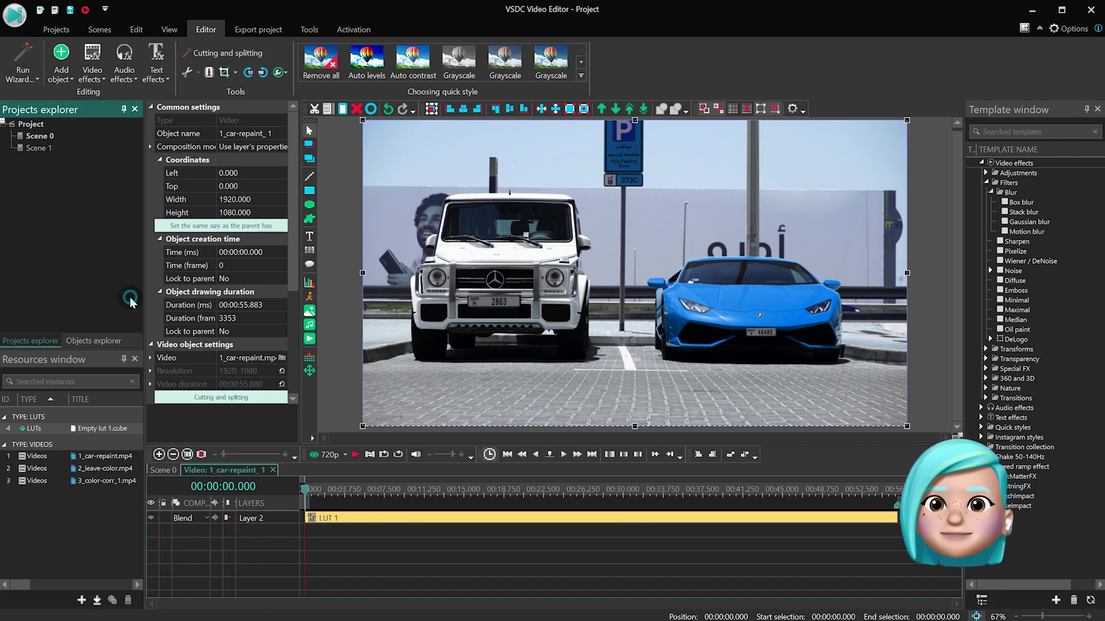
click(38, 148)
drag(105, 472, 510, 522)
- Preview the portrait clip at 00:12, 00:19.700 and 00:27.400, then return to the start
click(529, 489)
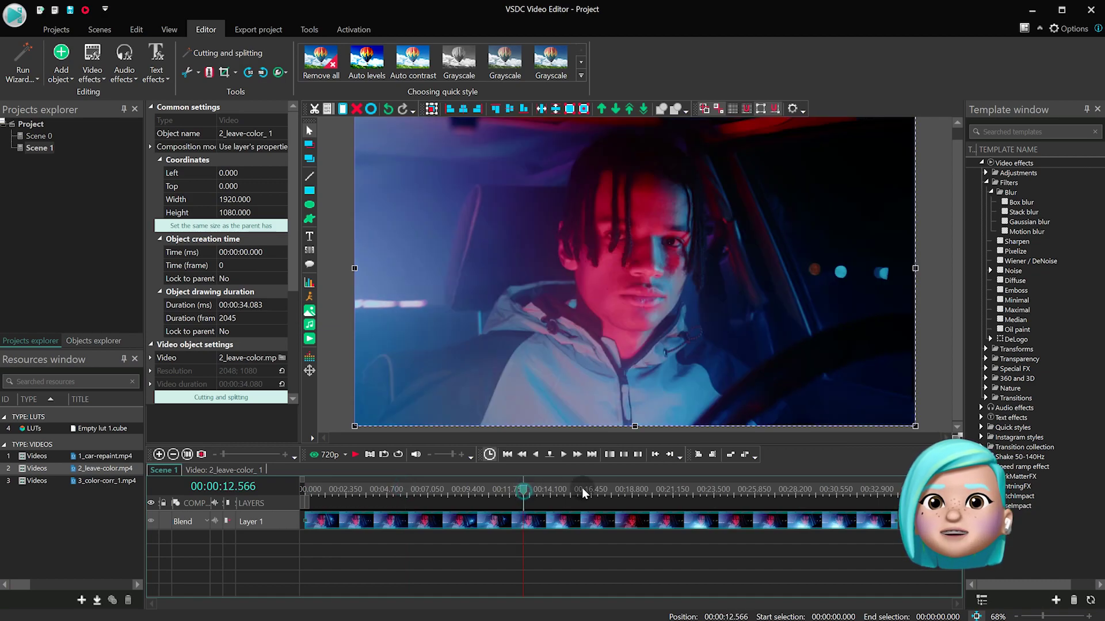
click(646, 489)
click(779, 488)
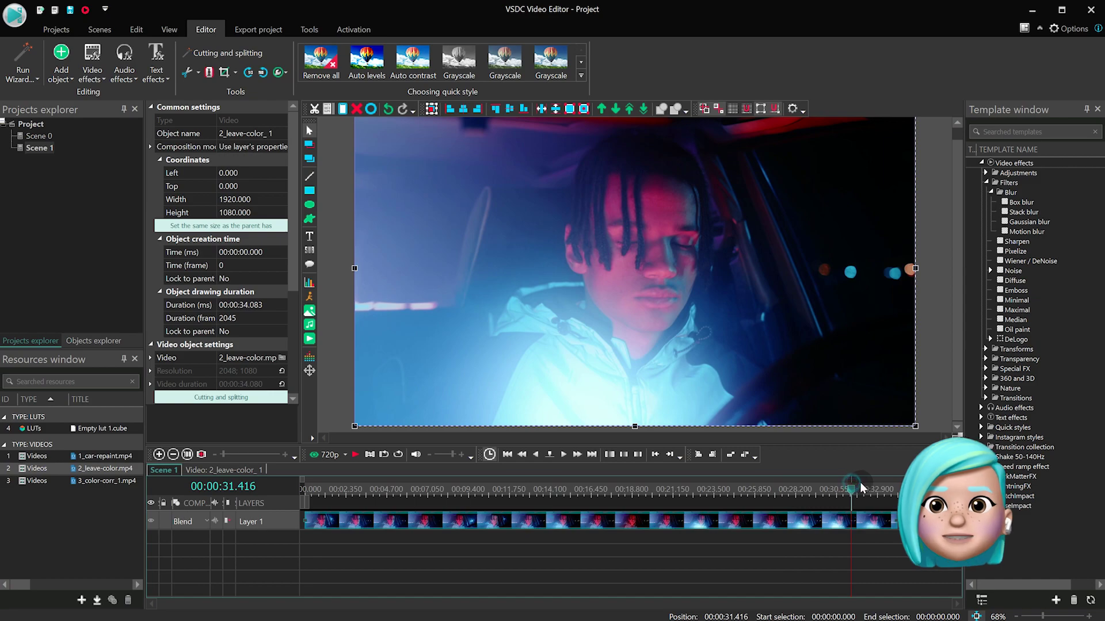
key(Home)
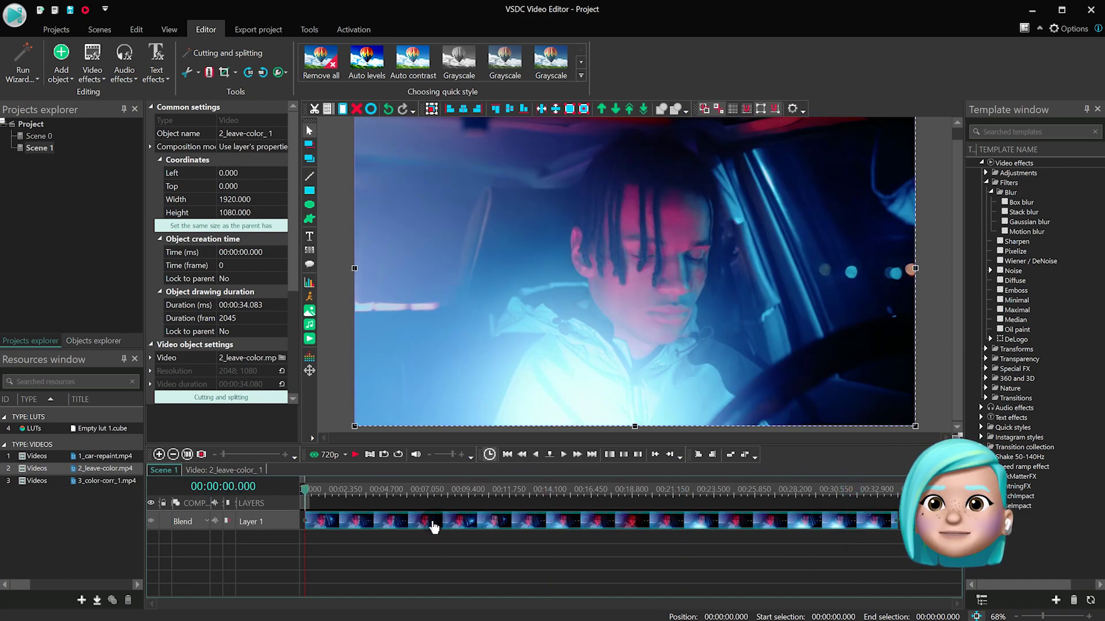
- Apply Empty lut 1 to the portrait clip and open its LUT editor
double_click(455, 523)
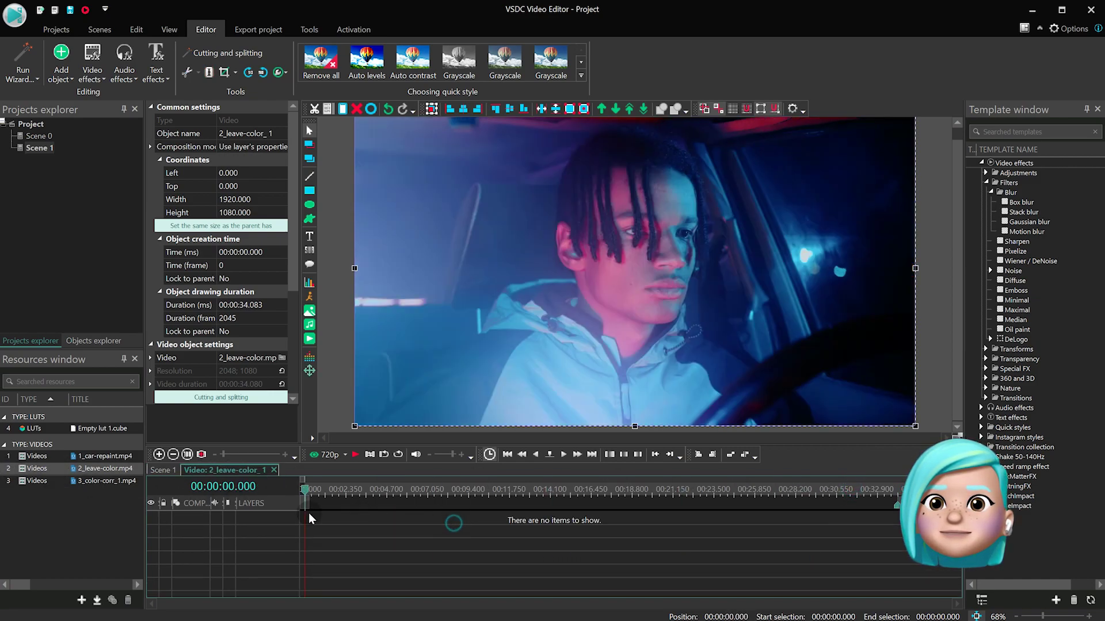
drag(31, 433, 425, 535)
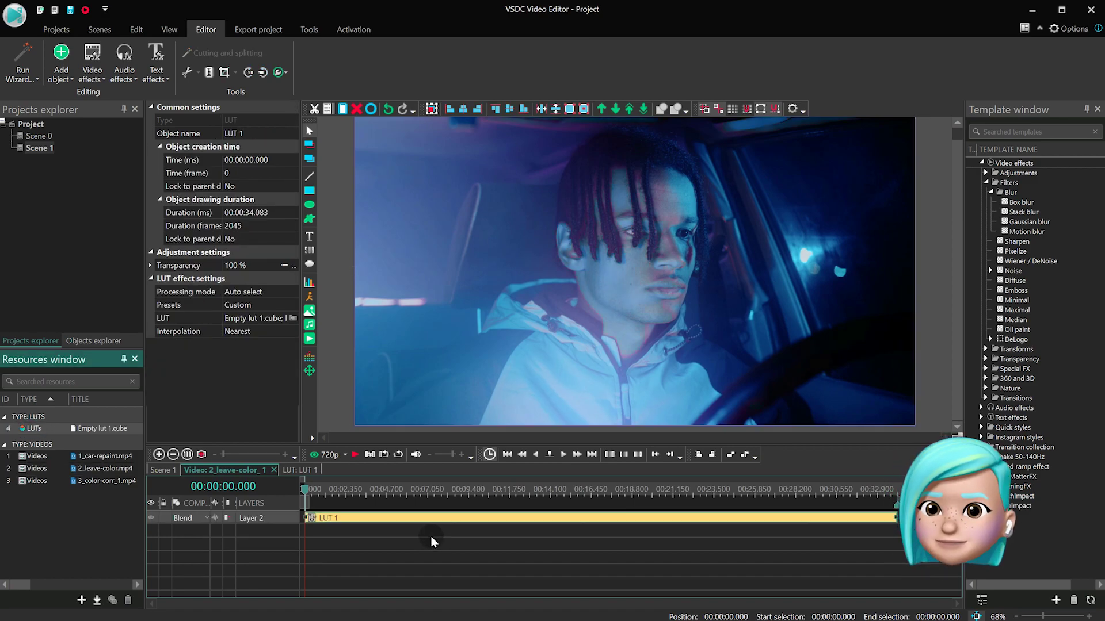
double_click(23, 429)
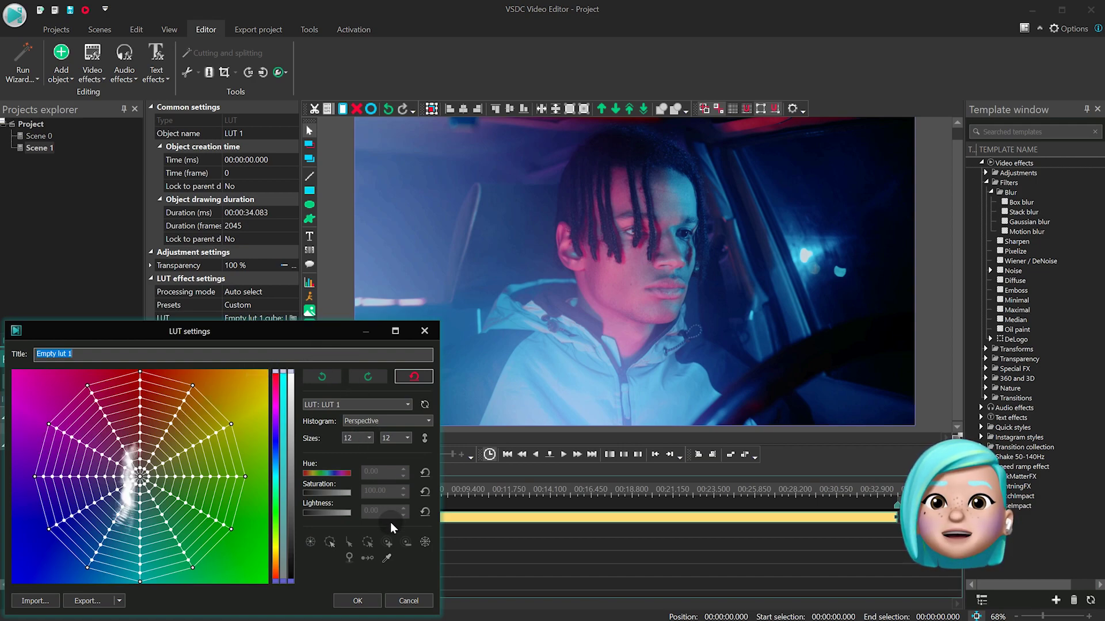
- Sample the face's pink-red light with the eyedropper, giving a hue 330°, saturation 120% point
click(389, 558)
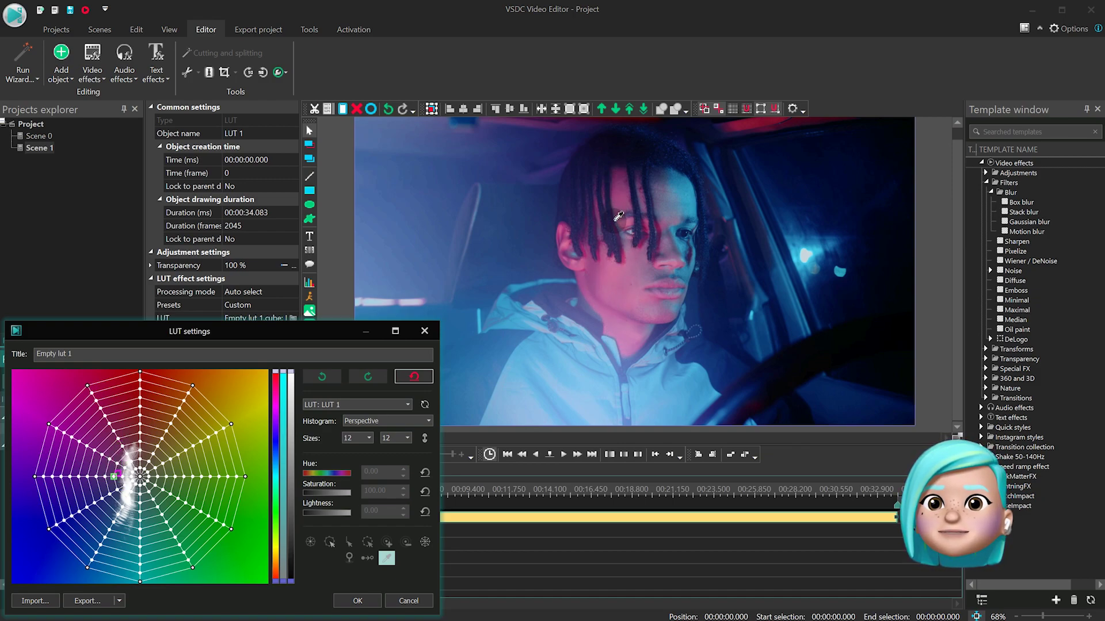
click(636, 330)
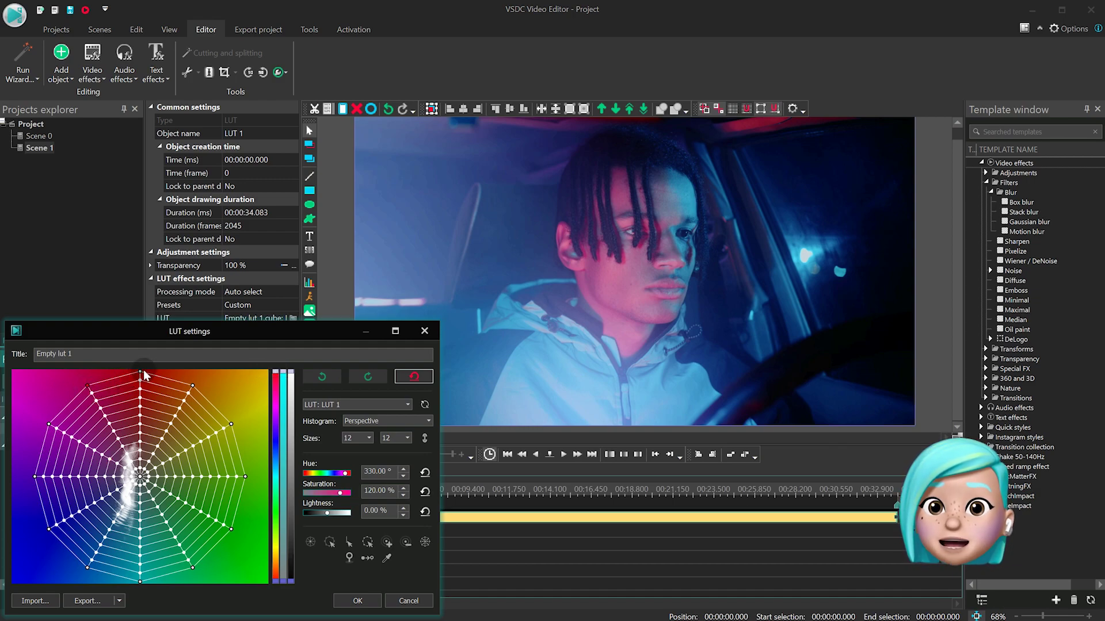
- Pin the top-left node and move the red-magenta grid points left and down into blue
drag(141, 371, 86, 384)
click(86, 383)
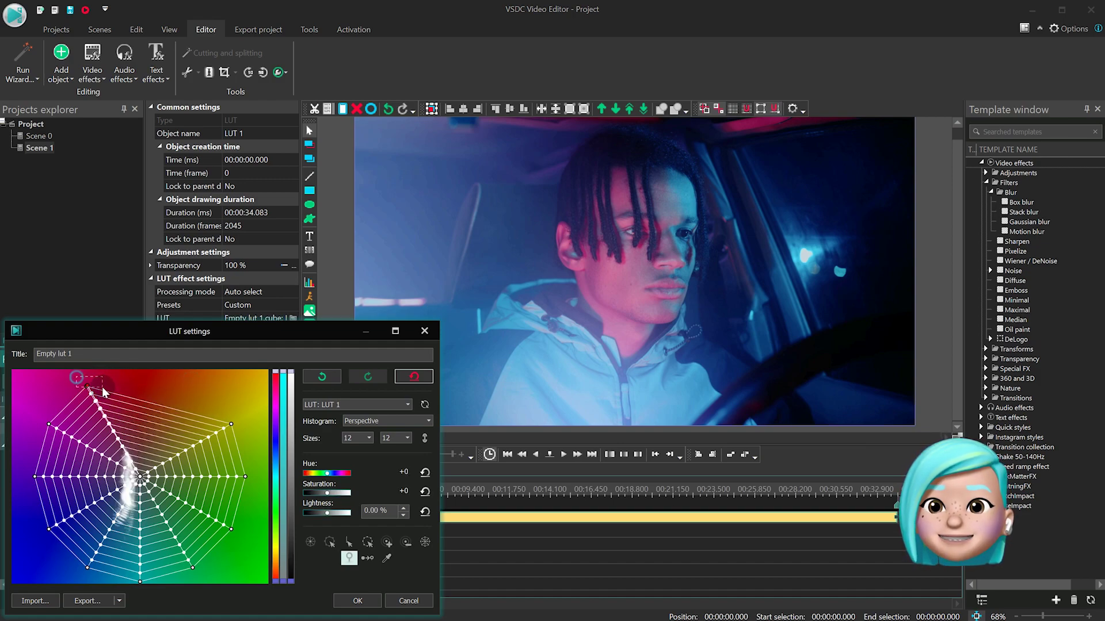
drag(90, 390, 51, 430)
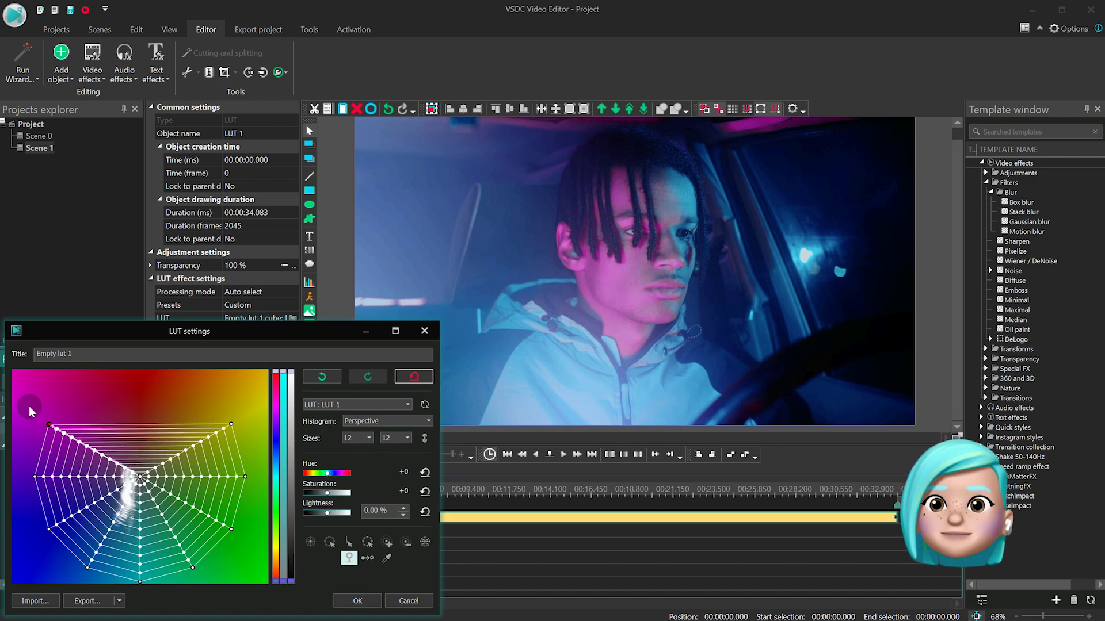
click(49, 426)
drag(49, 426, 35, 479)
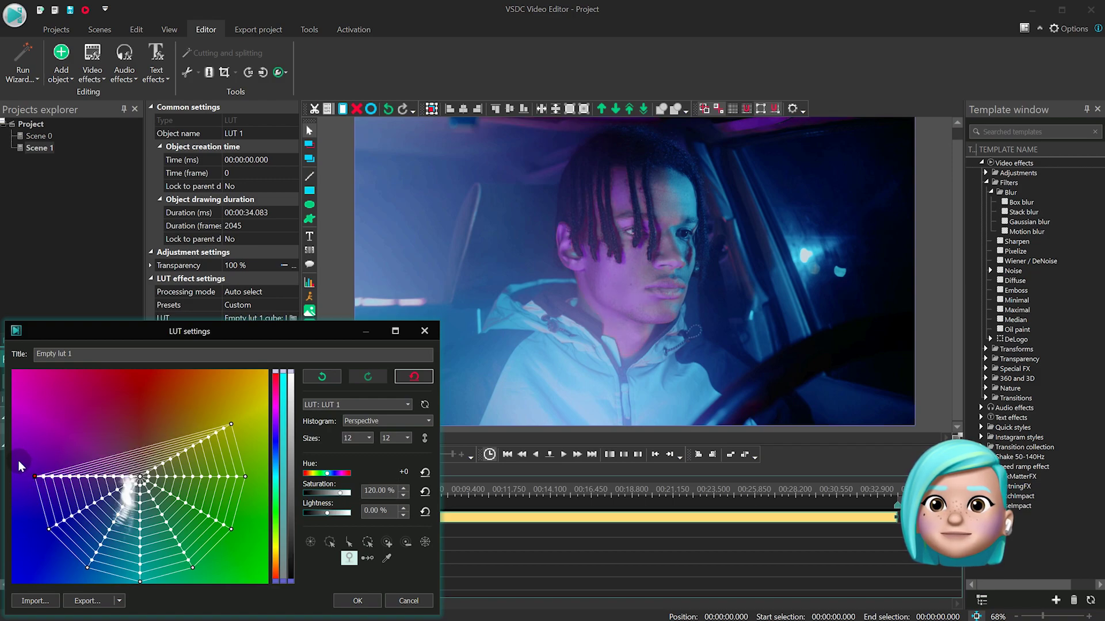
drag(35, 479, 49, 529)
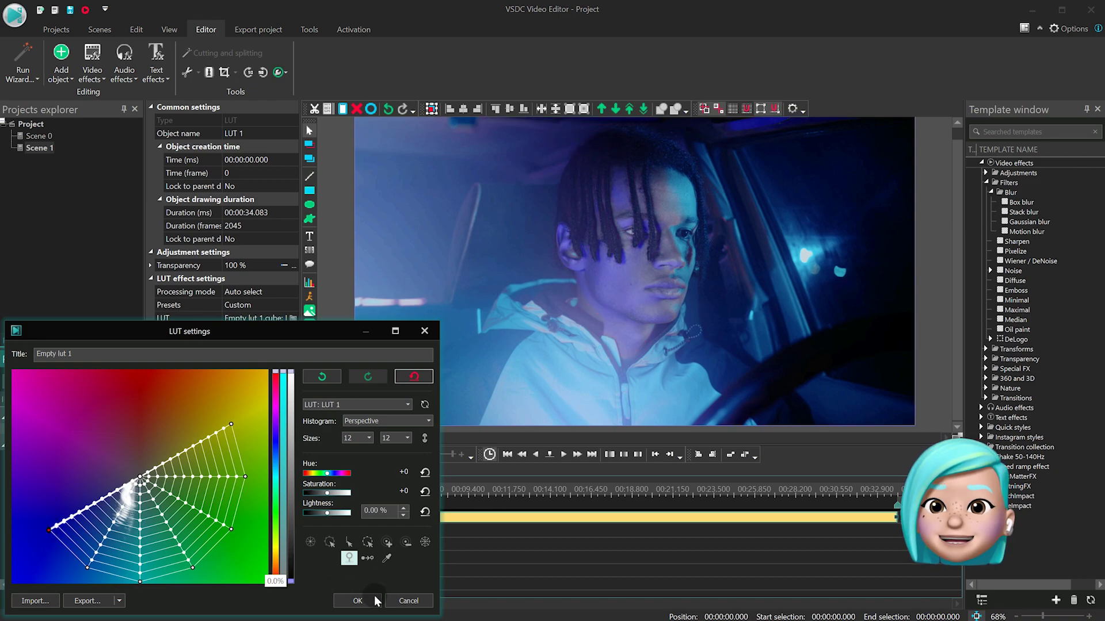
- Sample the face's skin tone in the zoomed preview and shift the centre grid point toward blue
scroll(738, 252, up, 5)
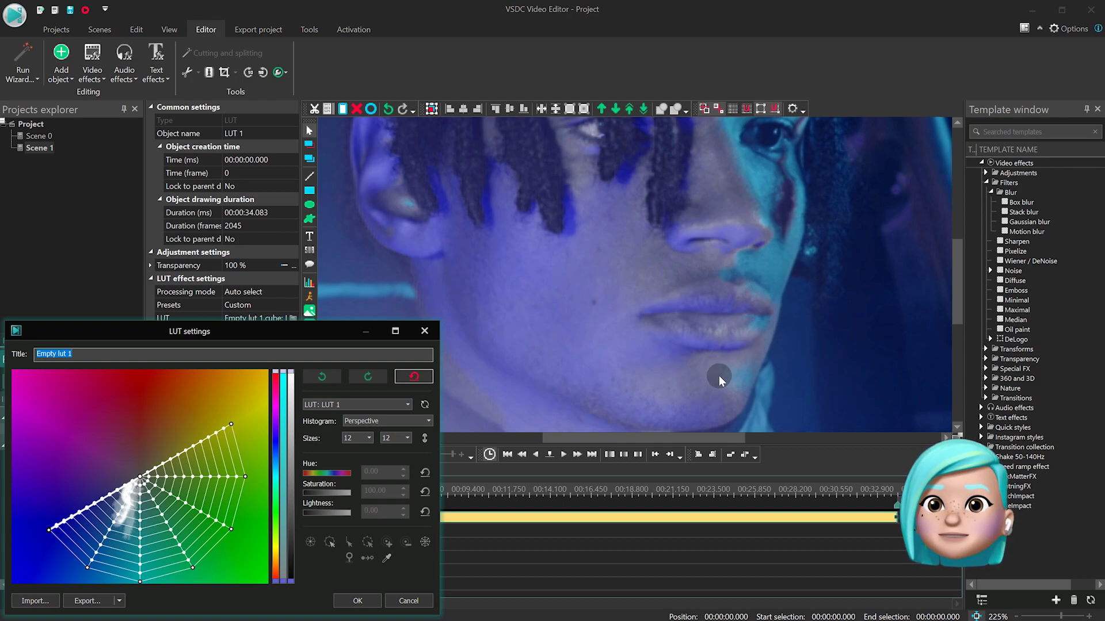
click(741, 348)
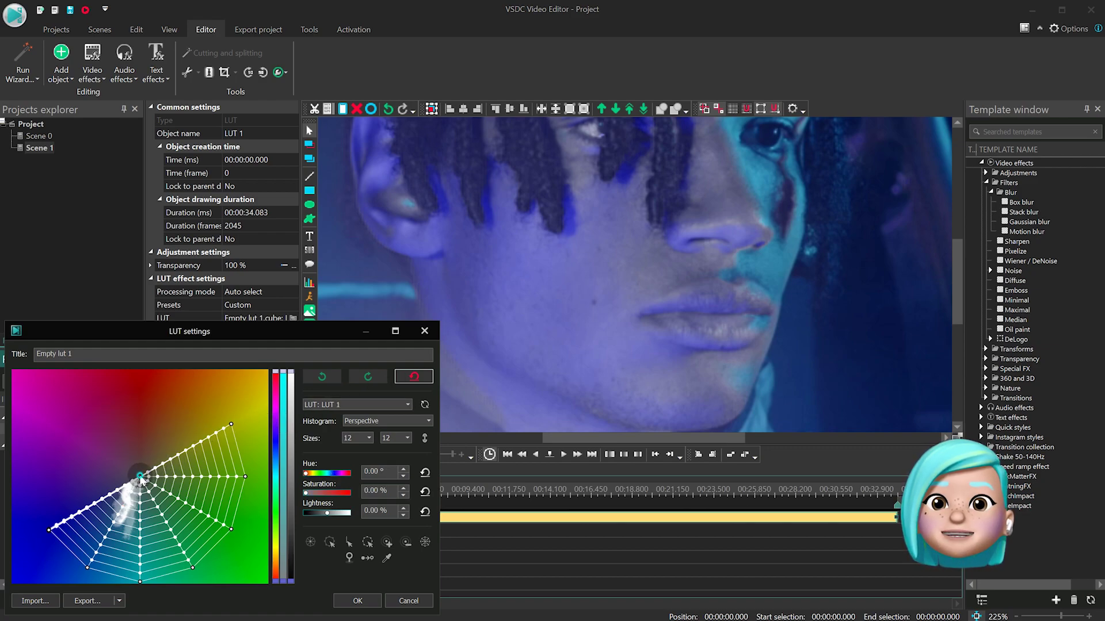
drag(140, 480, 155, 500)
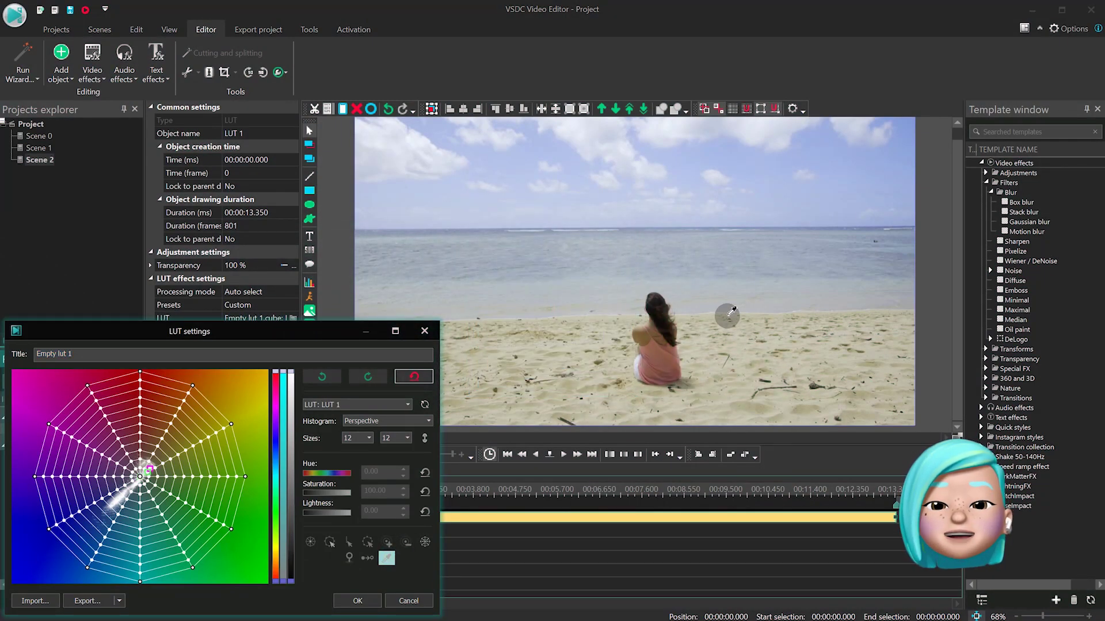
- Sample the sand, then push the lower-left grid points toward cyan-blue, centre at hue 245.72°
click(709, 364)
mouse_move(155, 467)
mouse_down()
mouse_move(174, 457)
mouse_move(149, 458)
mouse_up()
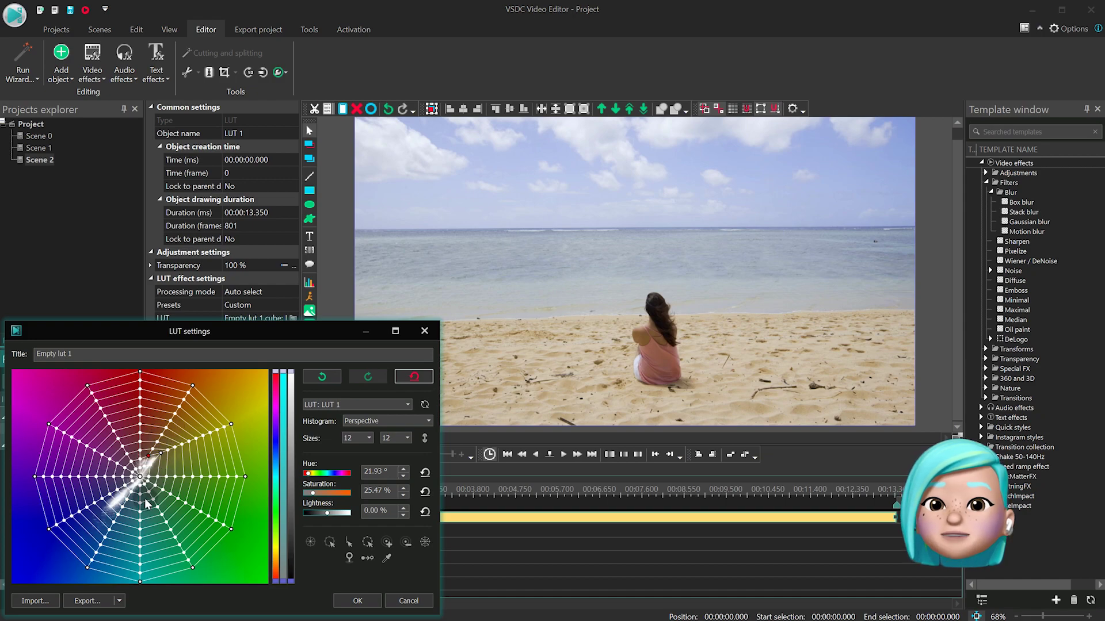
drag(128, 505, 123, 532)
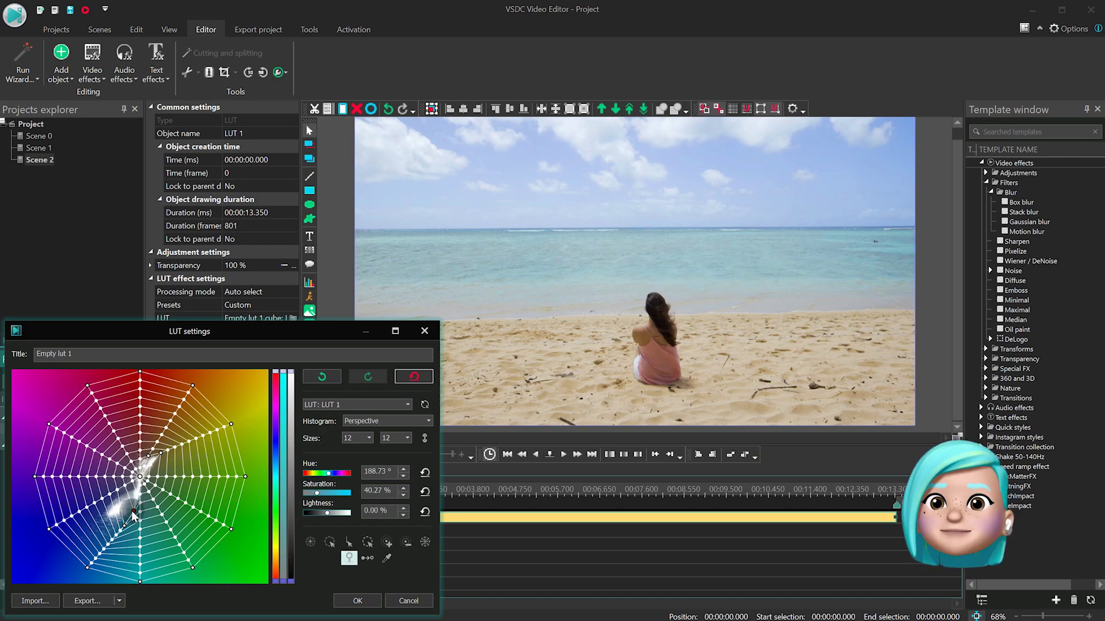
drag(117, 501, 142, 515)
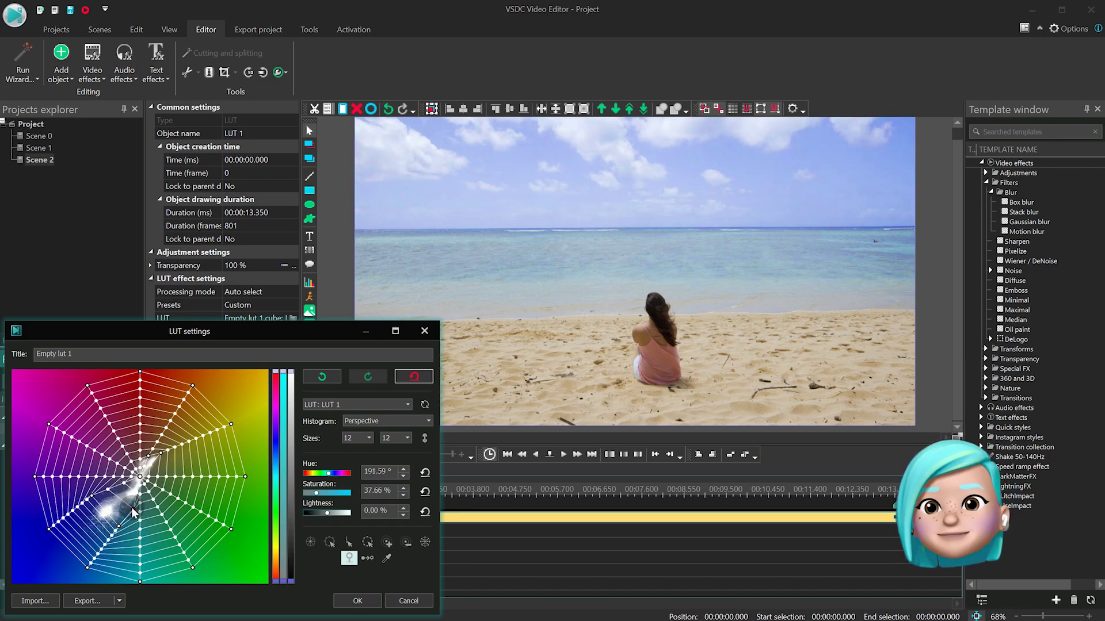
mouse_move(152, 506)
mouse_down()
mouse_move(125, 486)
mouse_move(134, 499)
mouse_up()
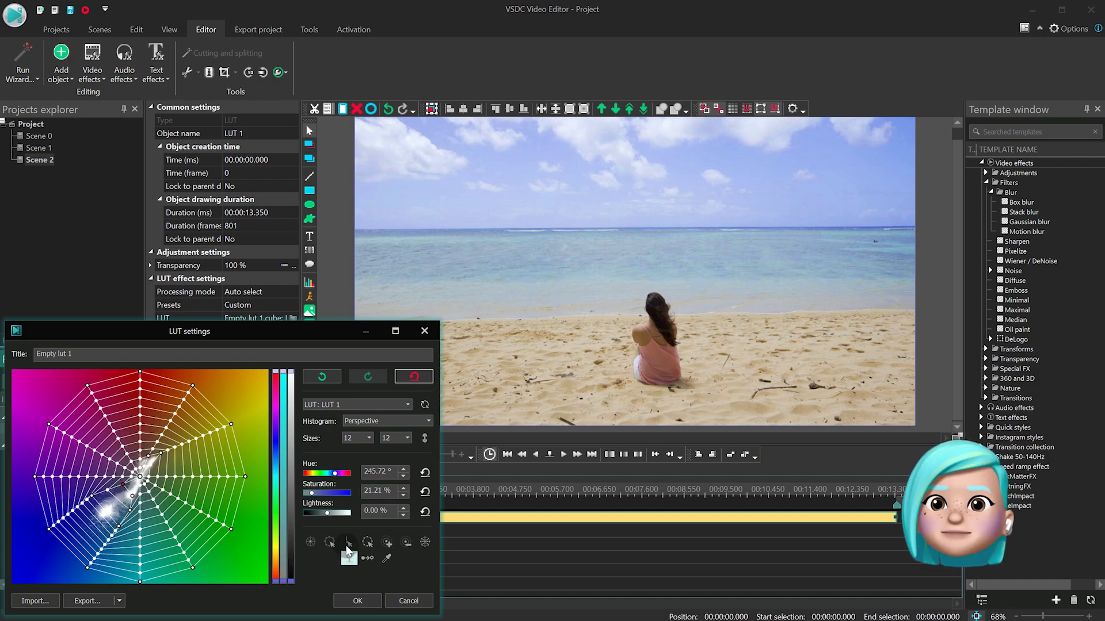
- Sample the woman's top and push warm grid points toward orange-yellow (hue 54.64°, saturation 109.56%)
click(651, 386)
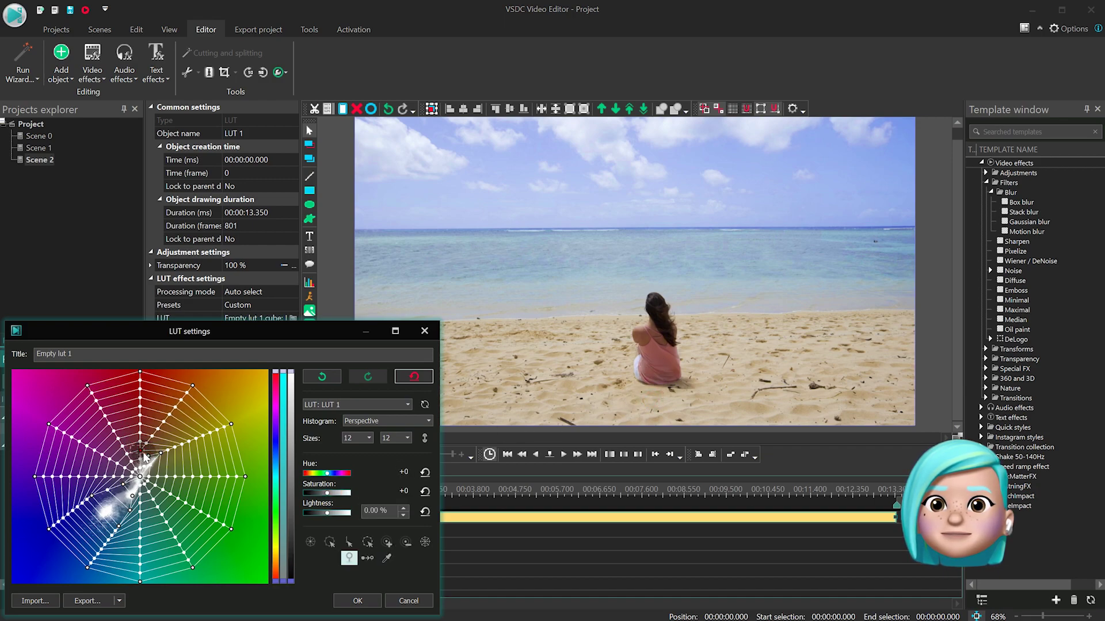
drag(150, 452, 140, 431)
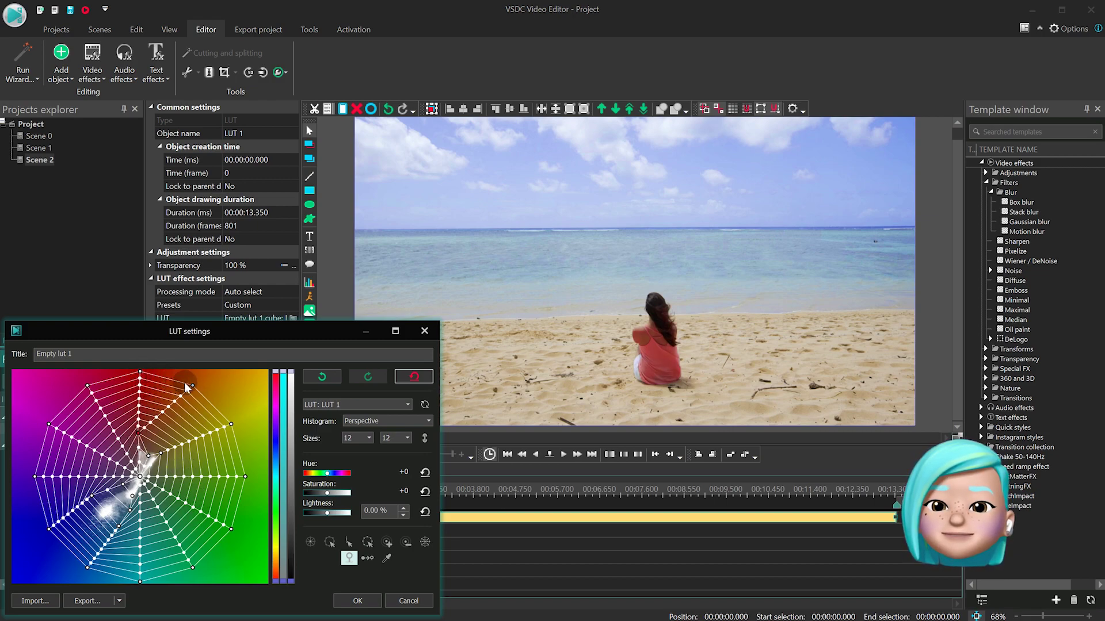
drag(213, 414, 224, 389)
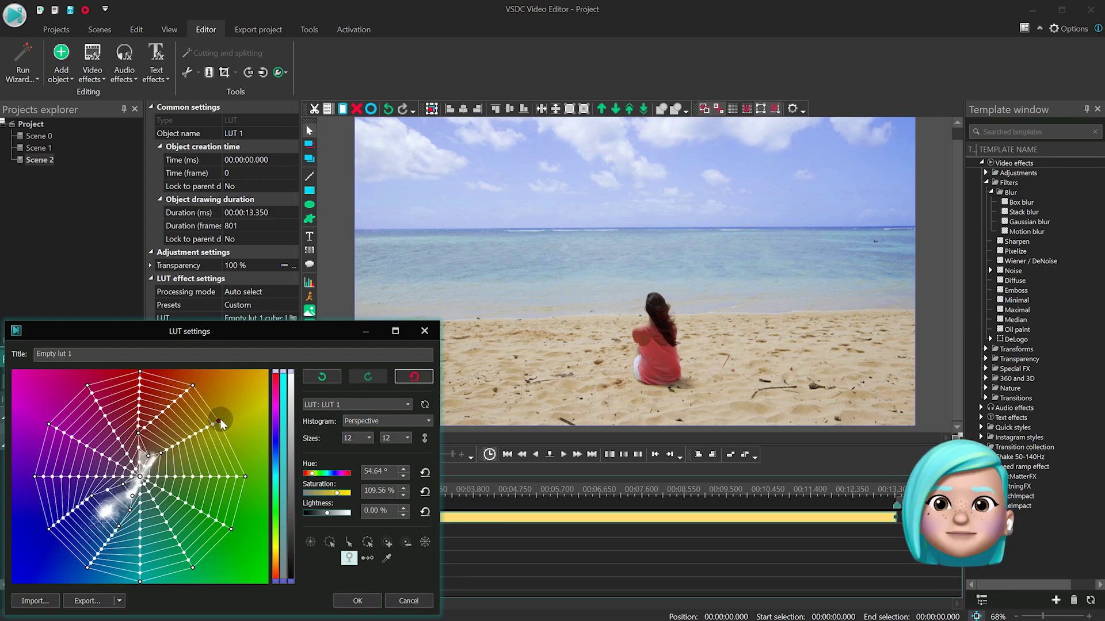